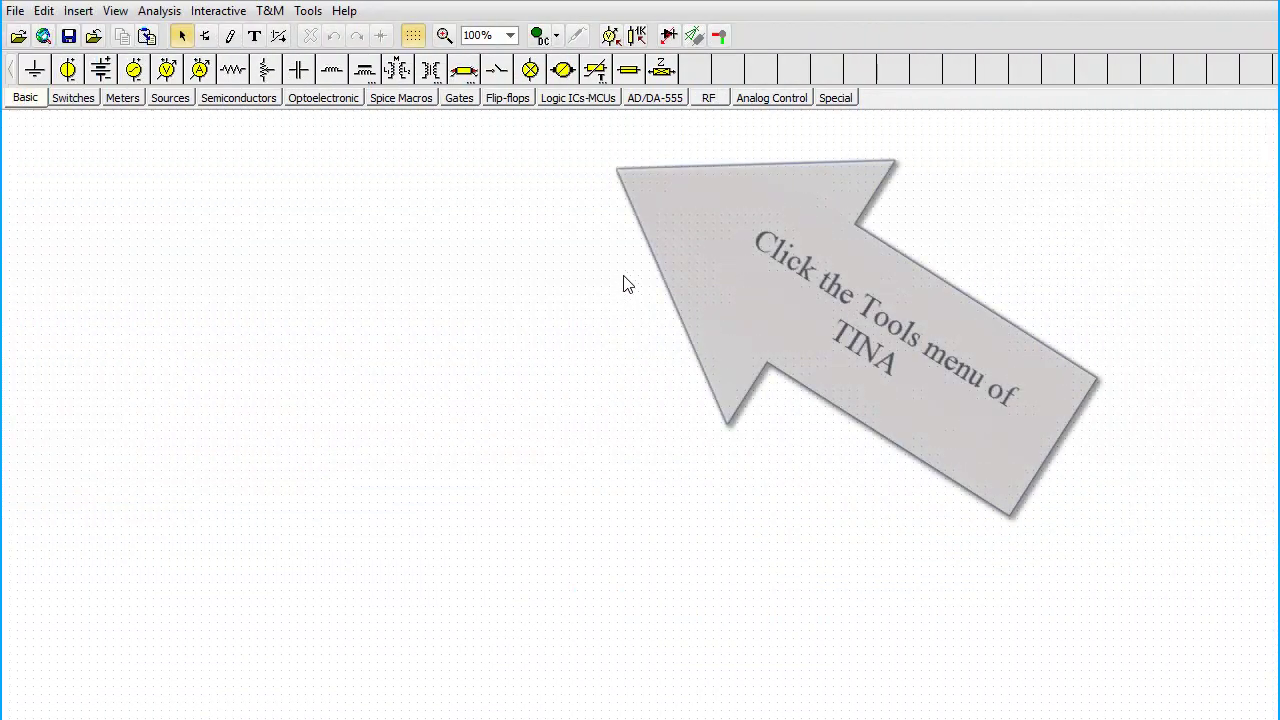
- Start the New Macro Wizard with From file as the source and browse for the source file
left_click(308, 12)
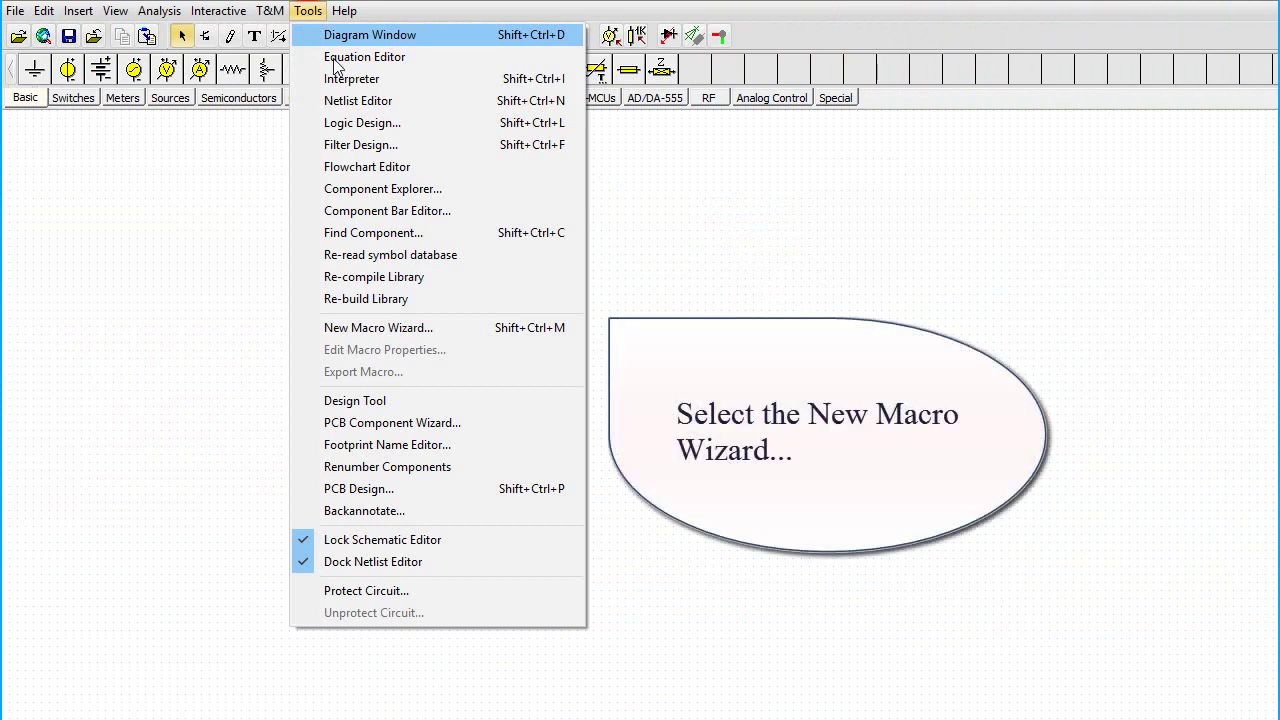
left_click(427, 331)
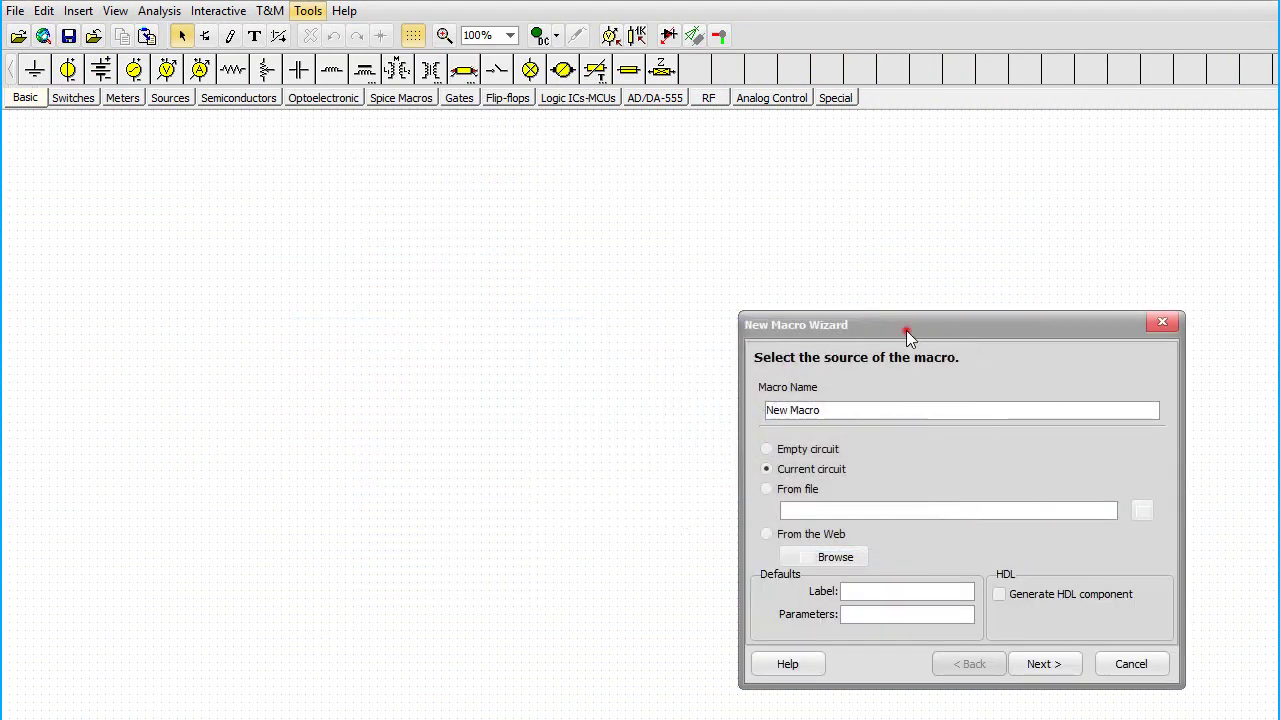
left_click_drag(907, 334, 563, 200)
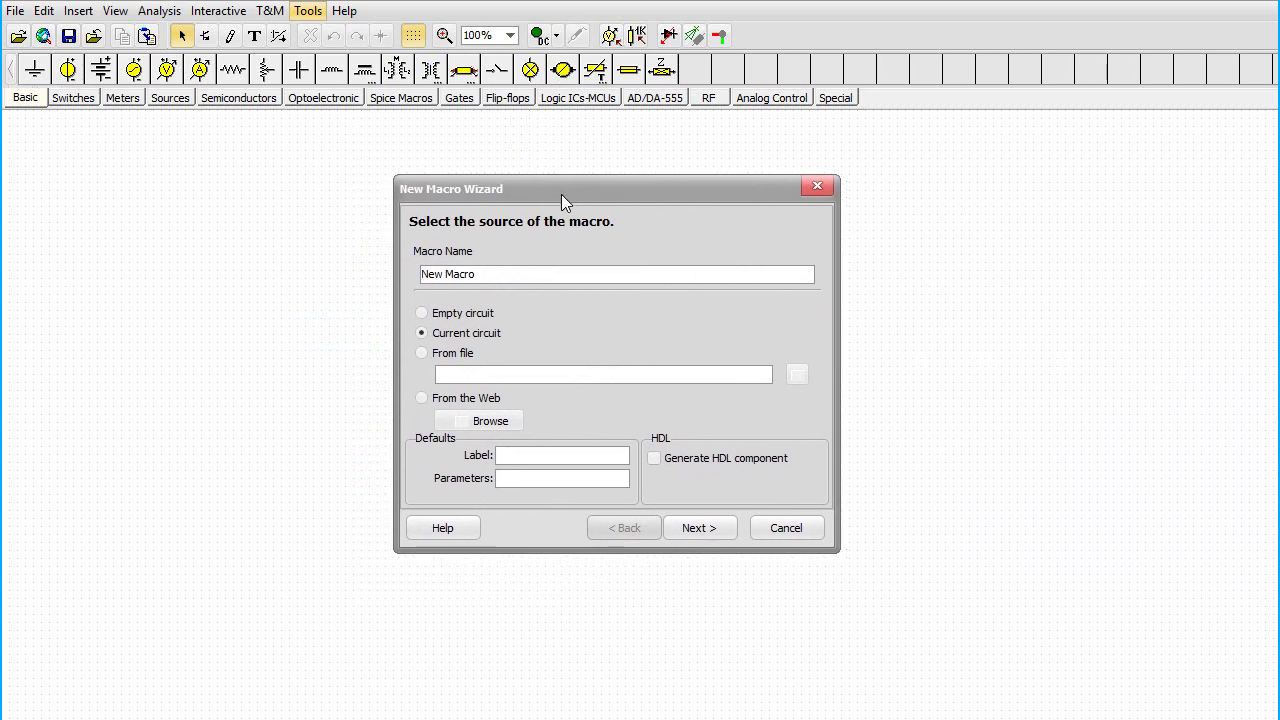
left_click(423, 355)
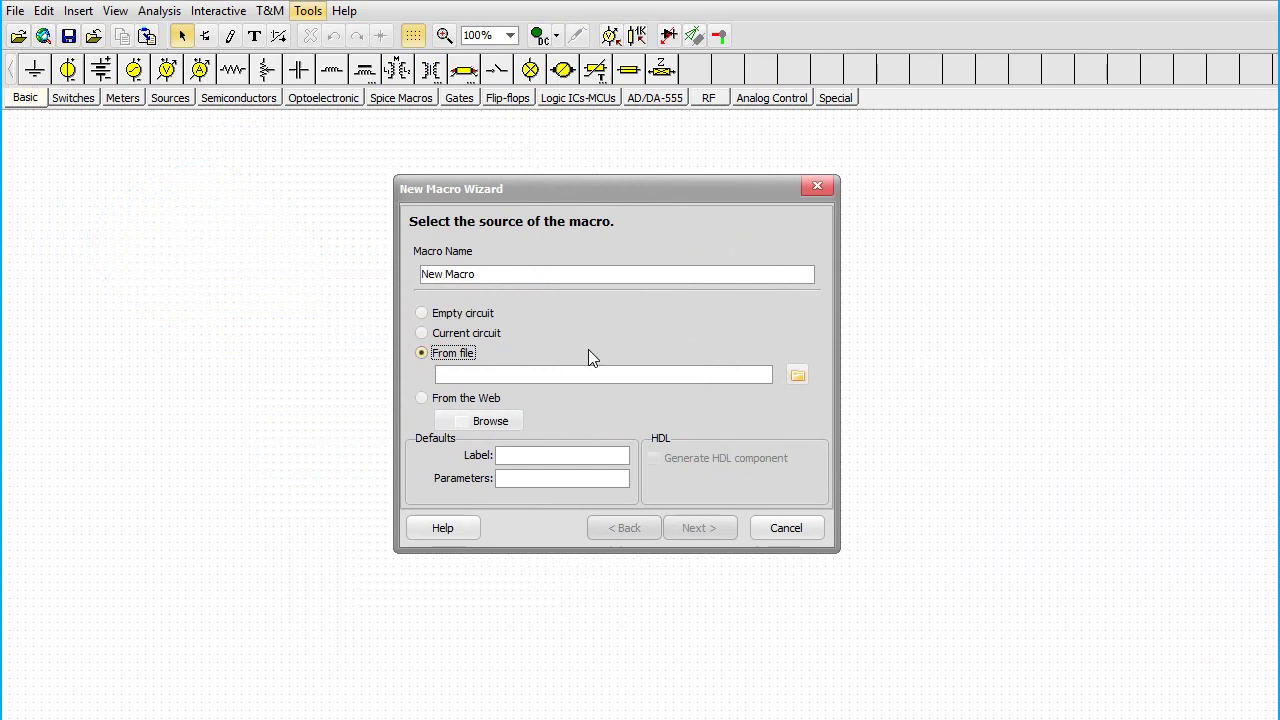
left_click(797, 377)
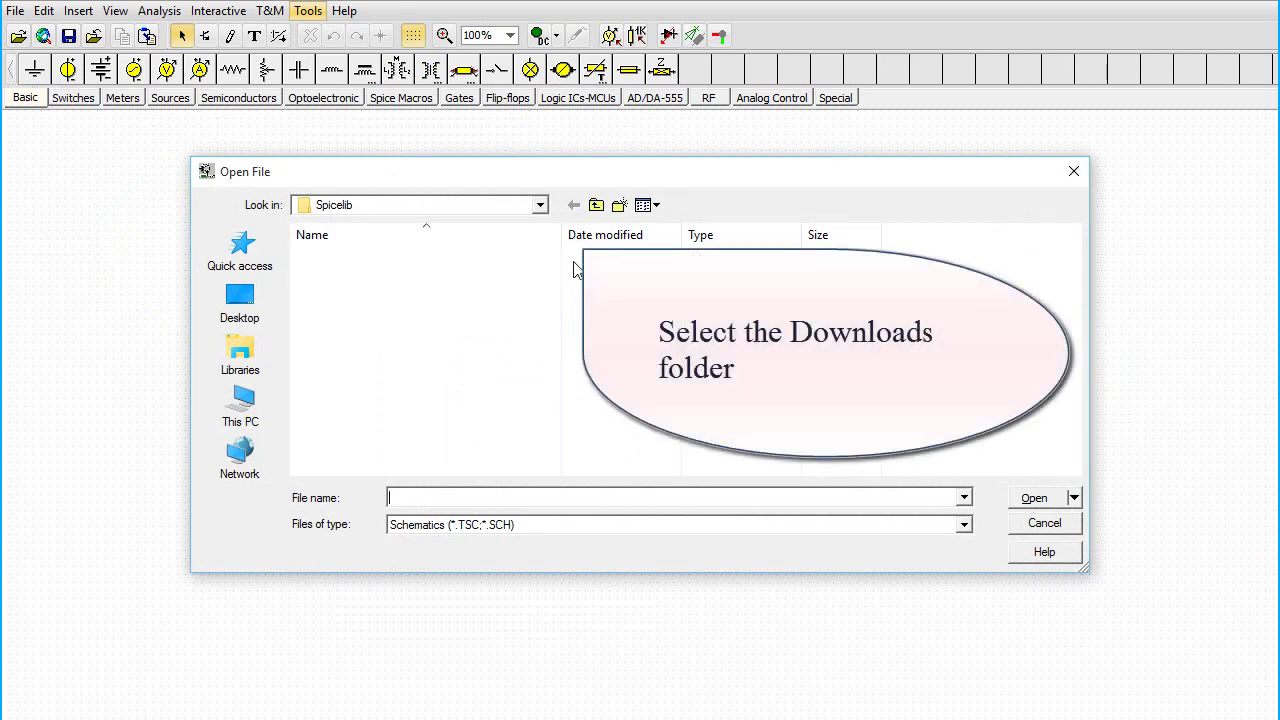
- Load THS4121.lib from Downloads as the macro source and name the macro THS4121M
left_click(540, 205)
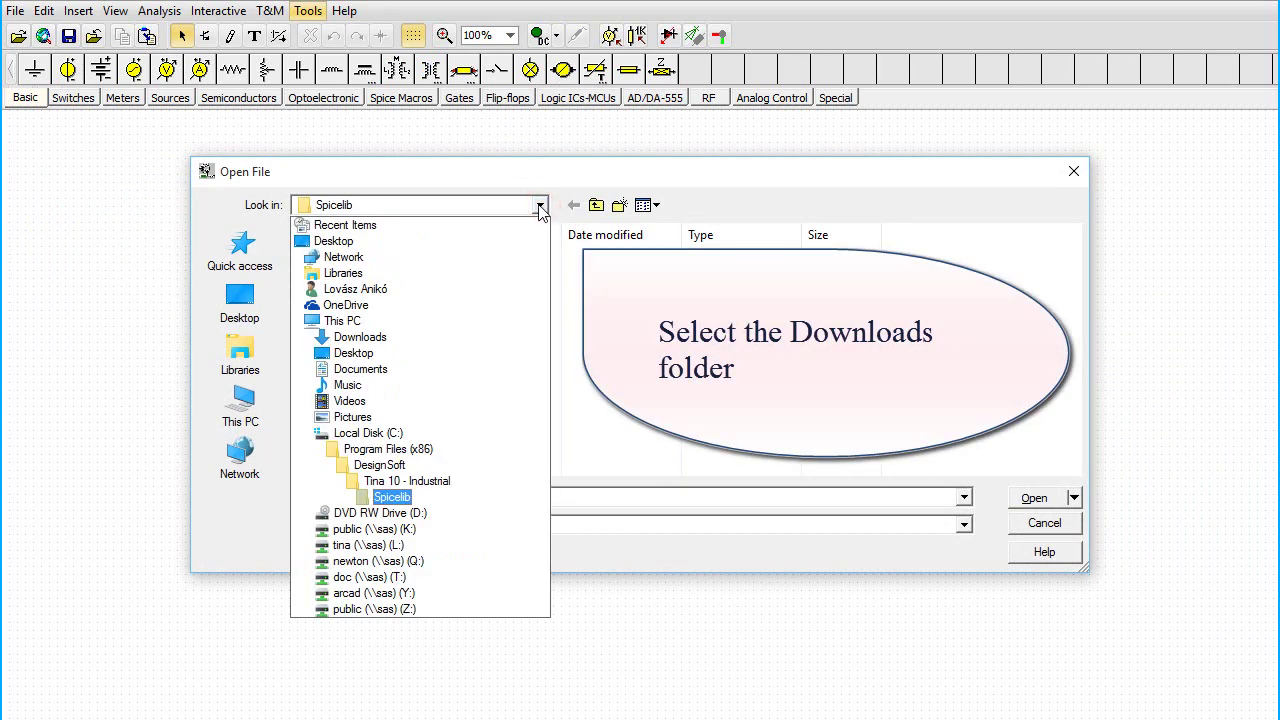
left_click(448, 340)
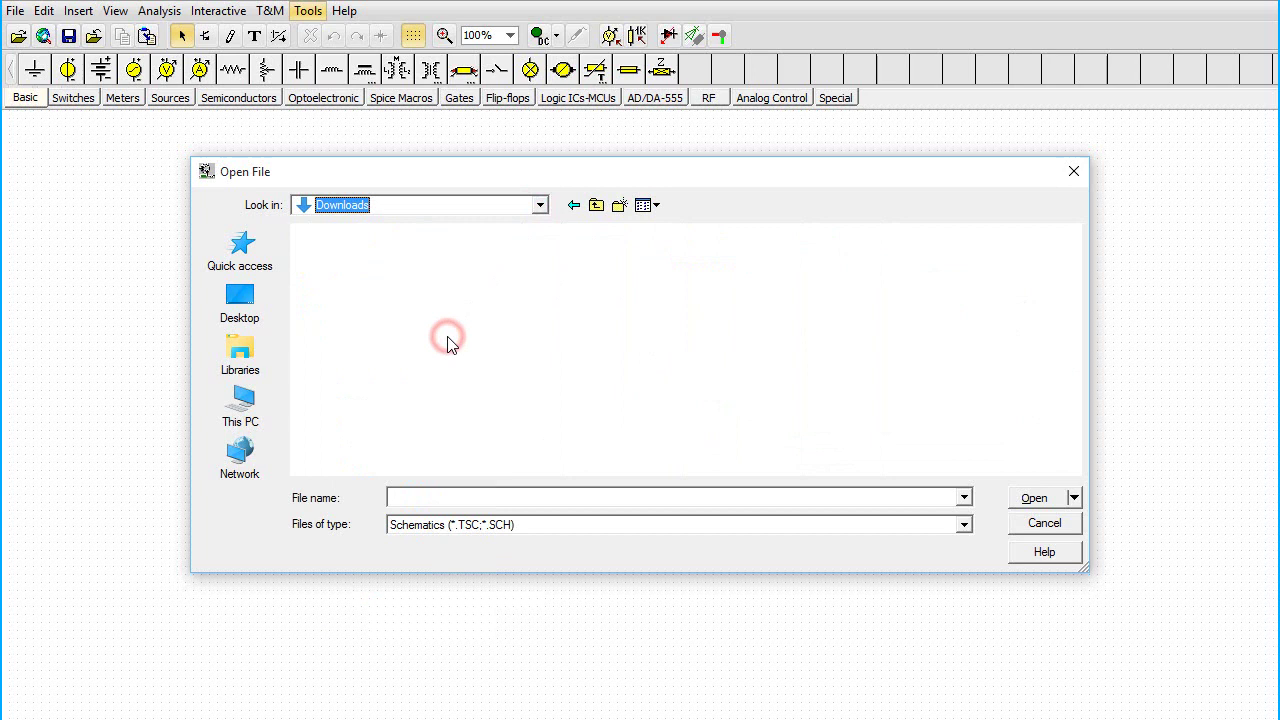
left_click(449, 497)
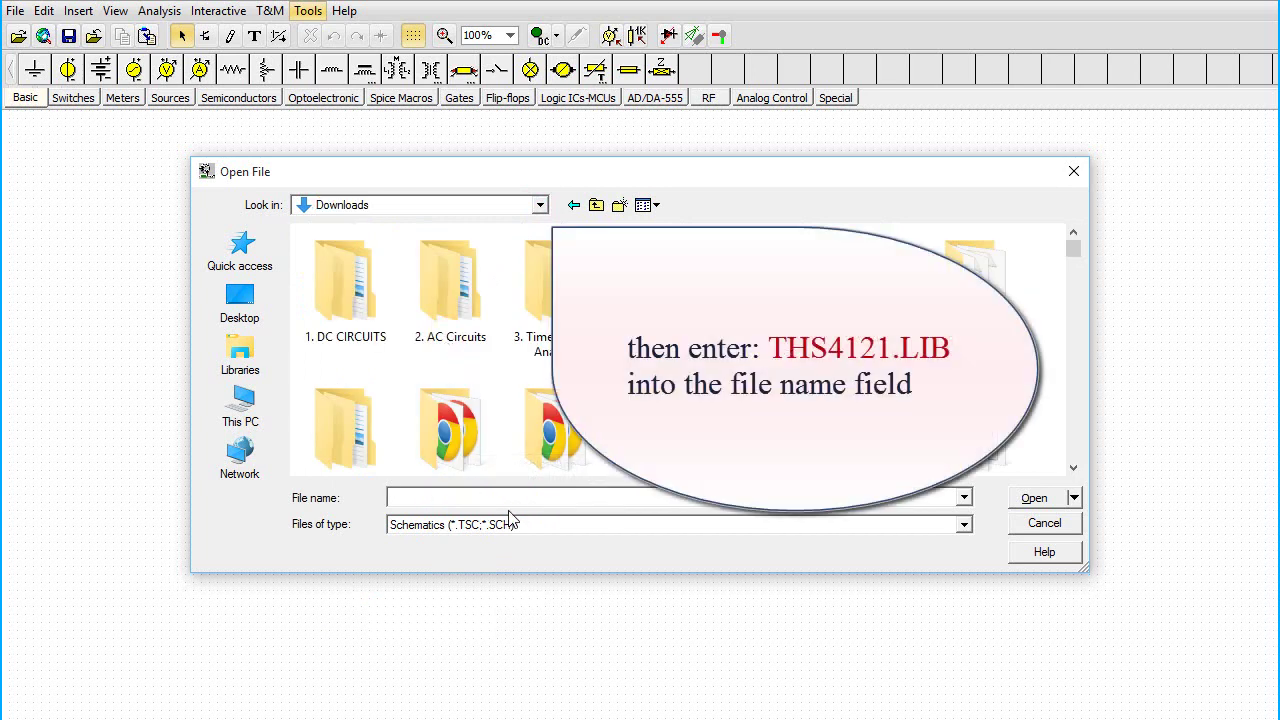
type("THS")
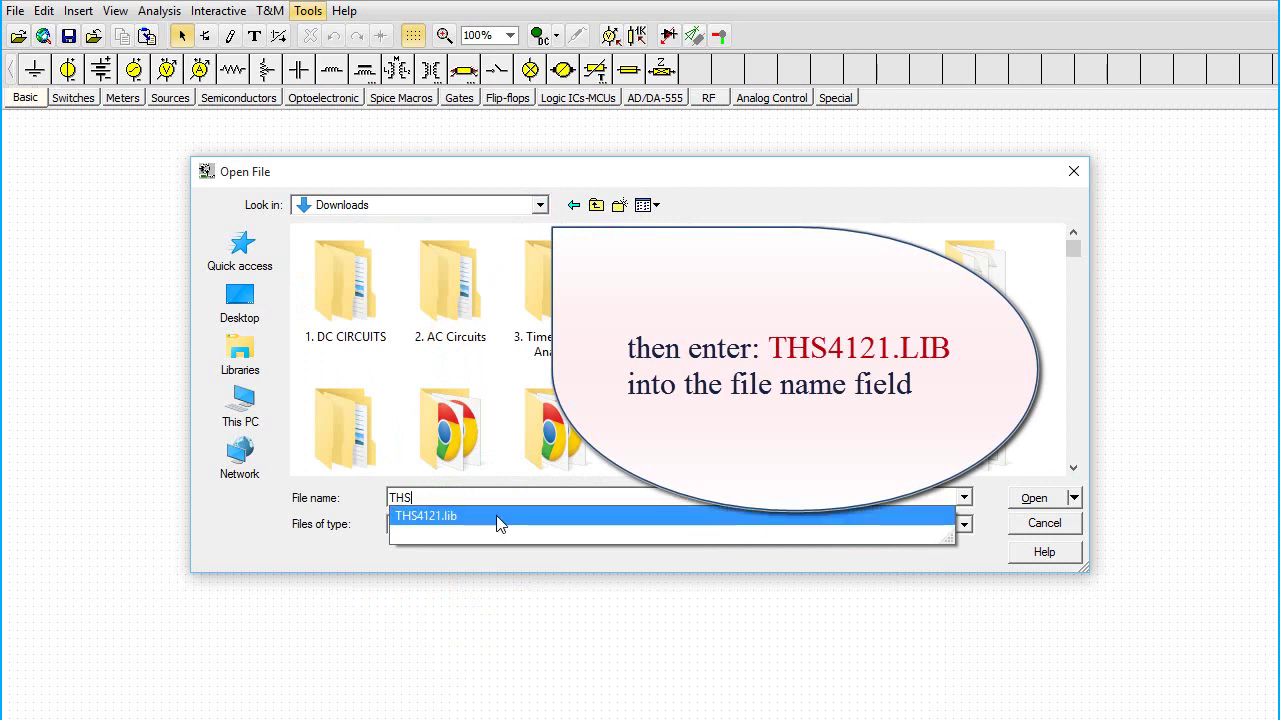
left_click(498, 518)
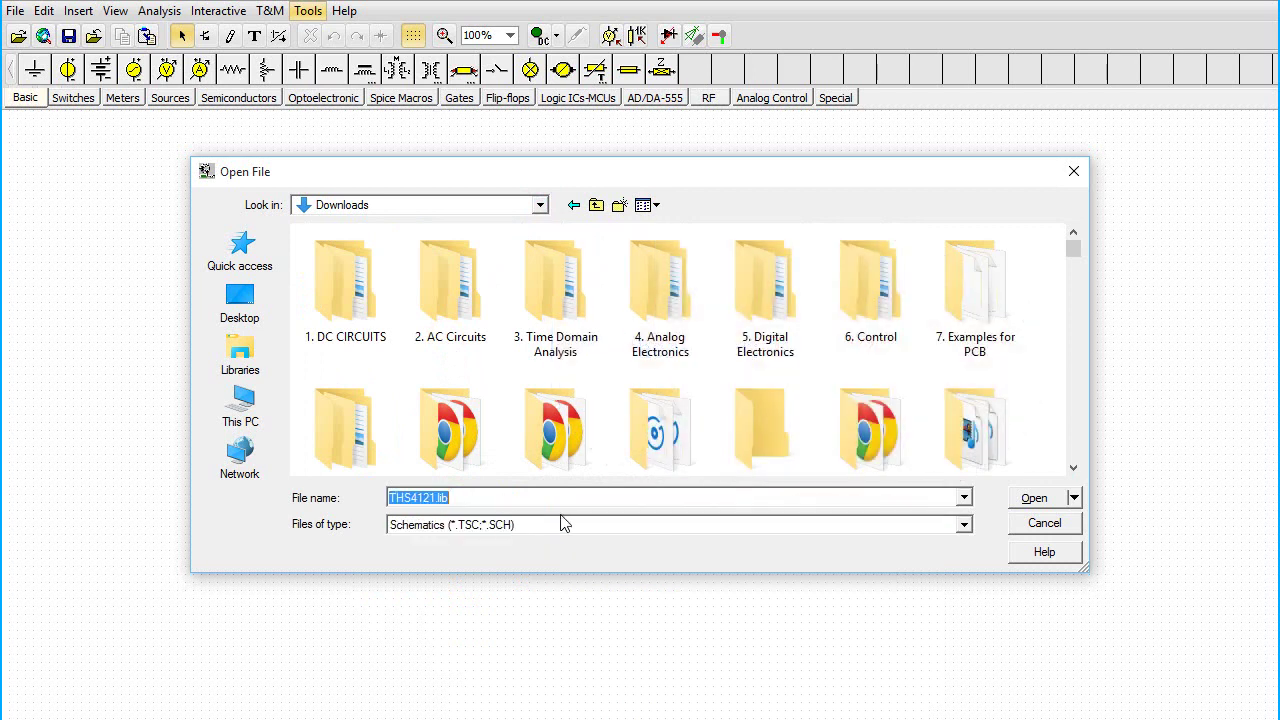
left_click(1034, 500)
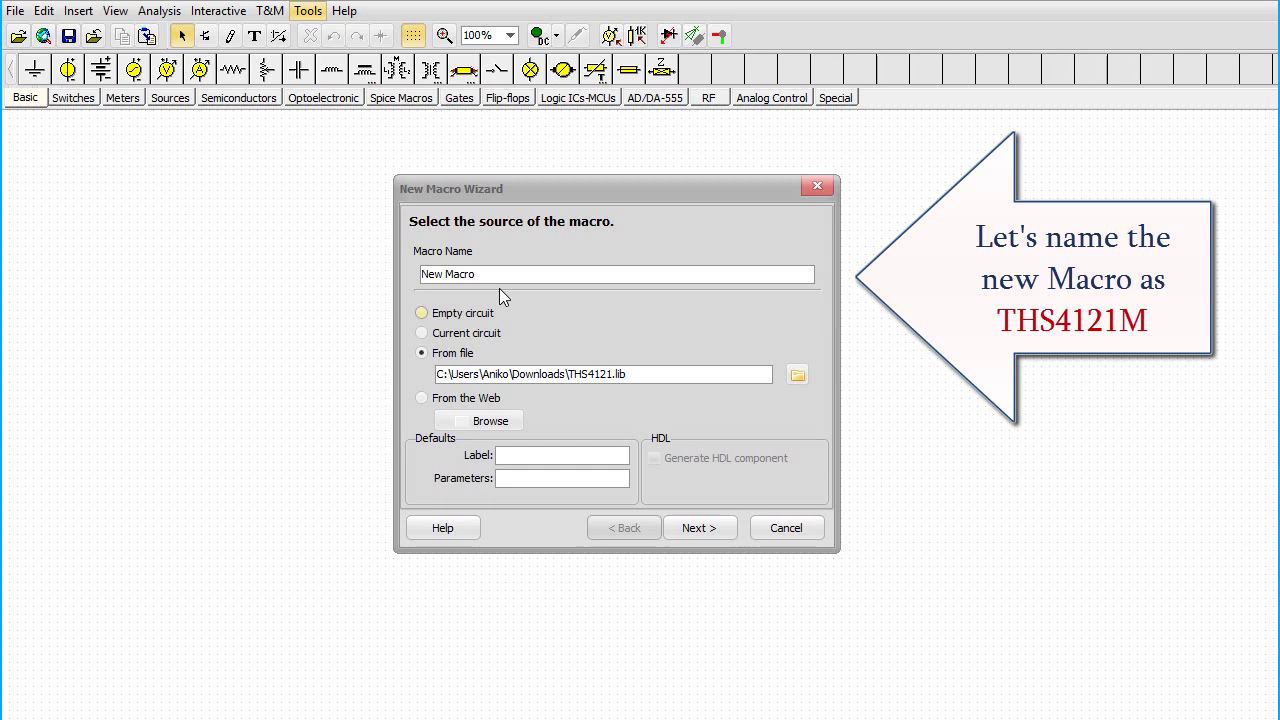
left_click_drag(486, 274, 420, 274)
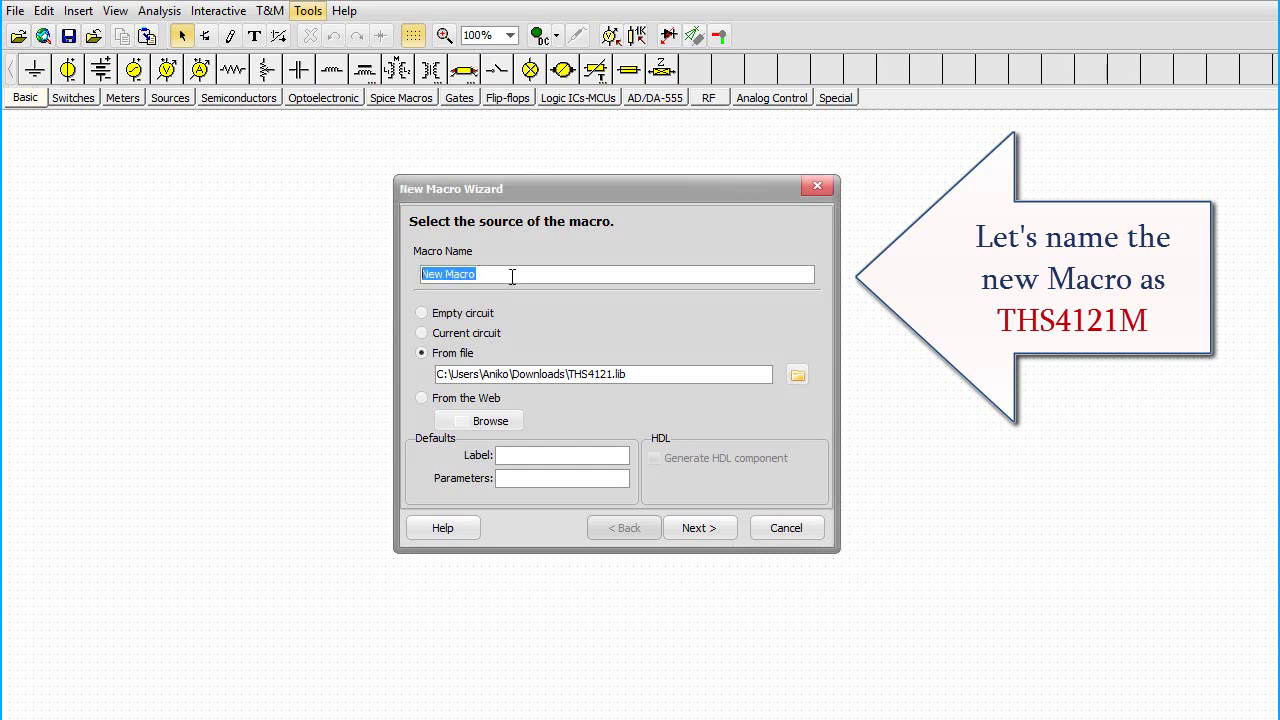
type("THS4121M")
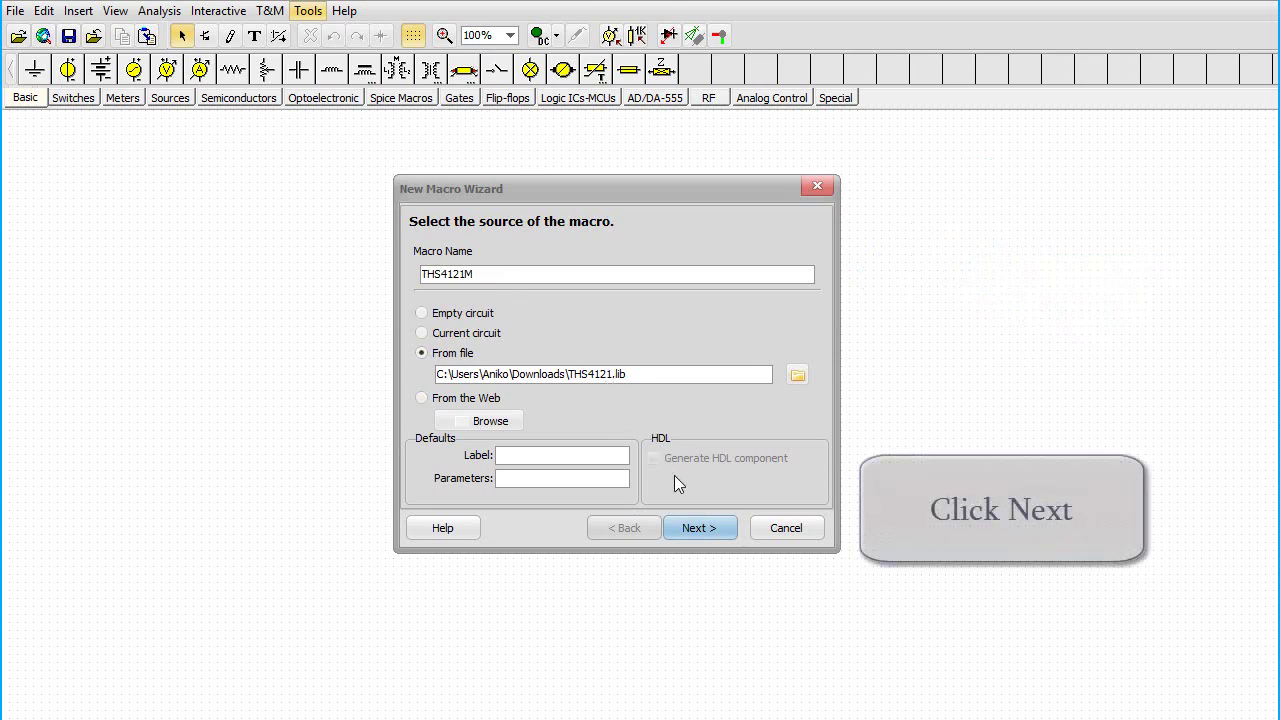
left_click(700, 530)
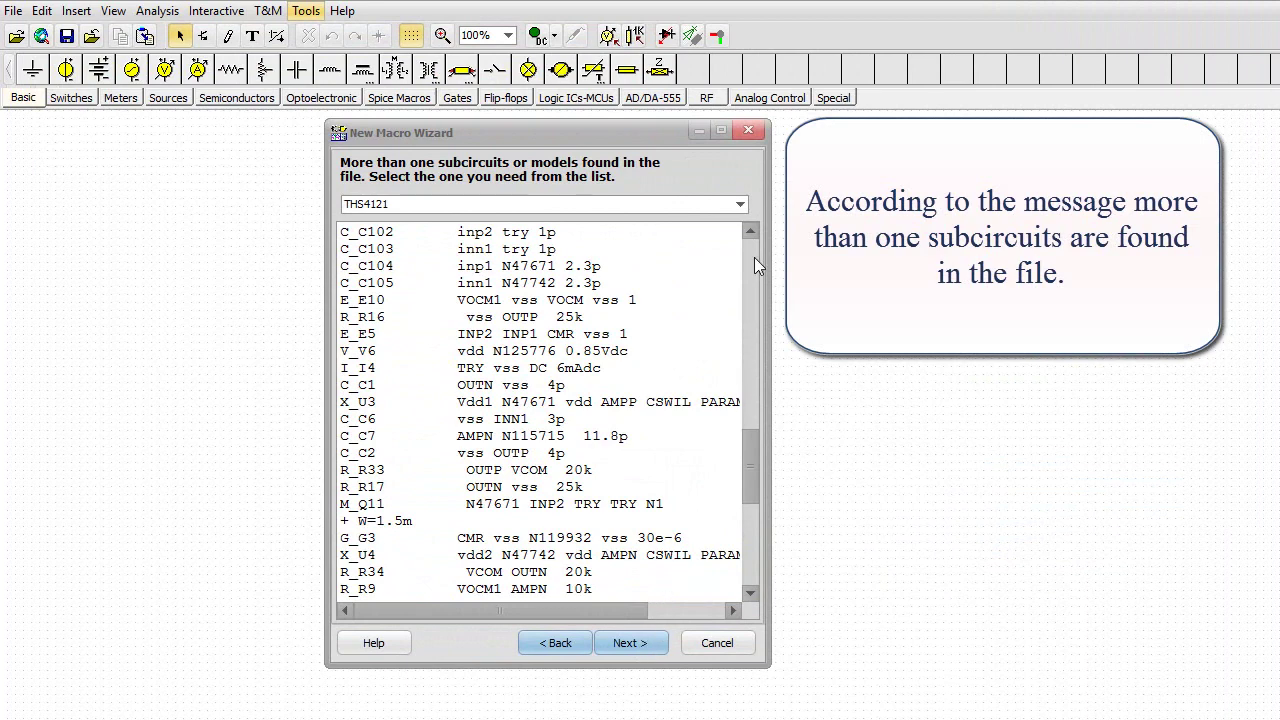
left_click(741, 206)
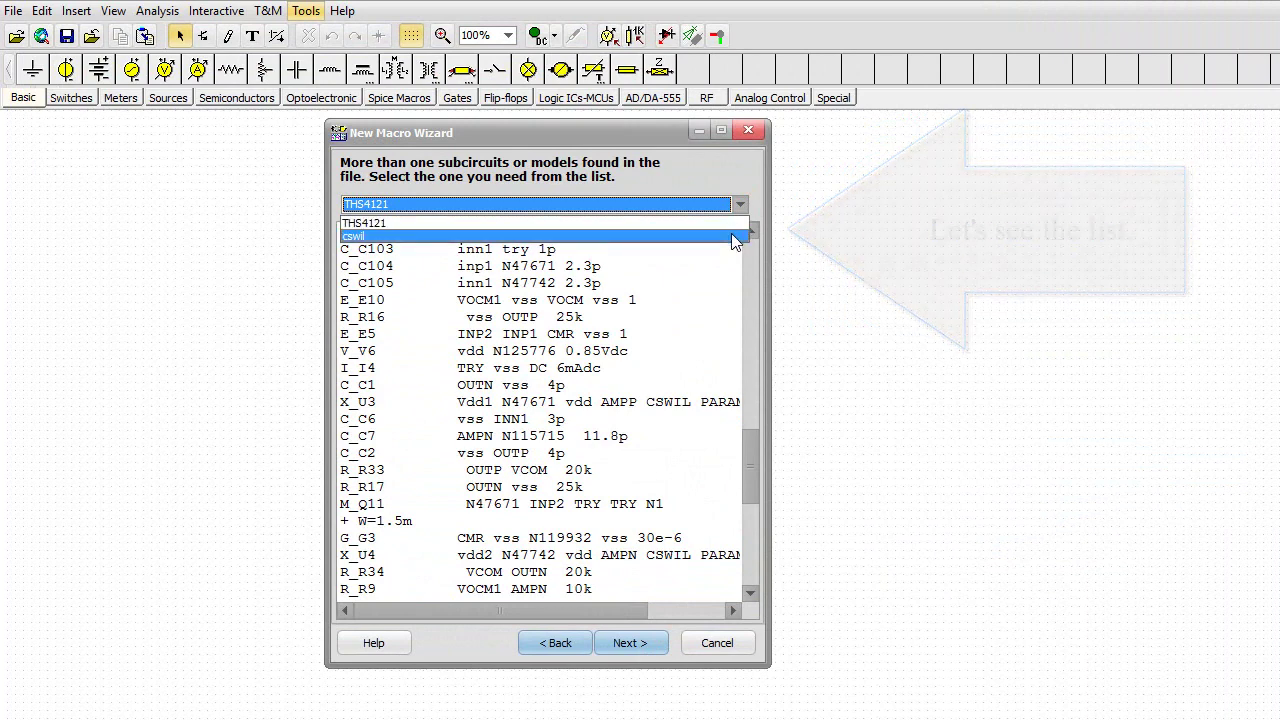
left_click(731, 236)
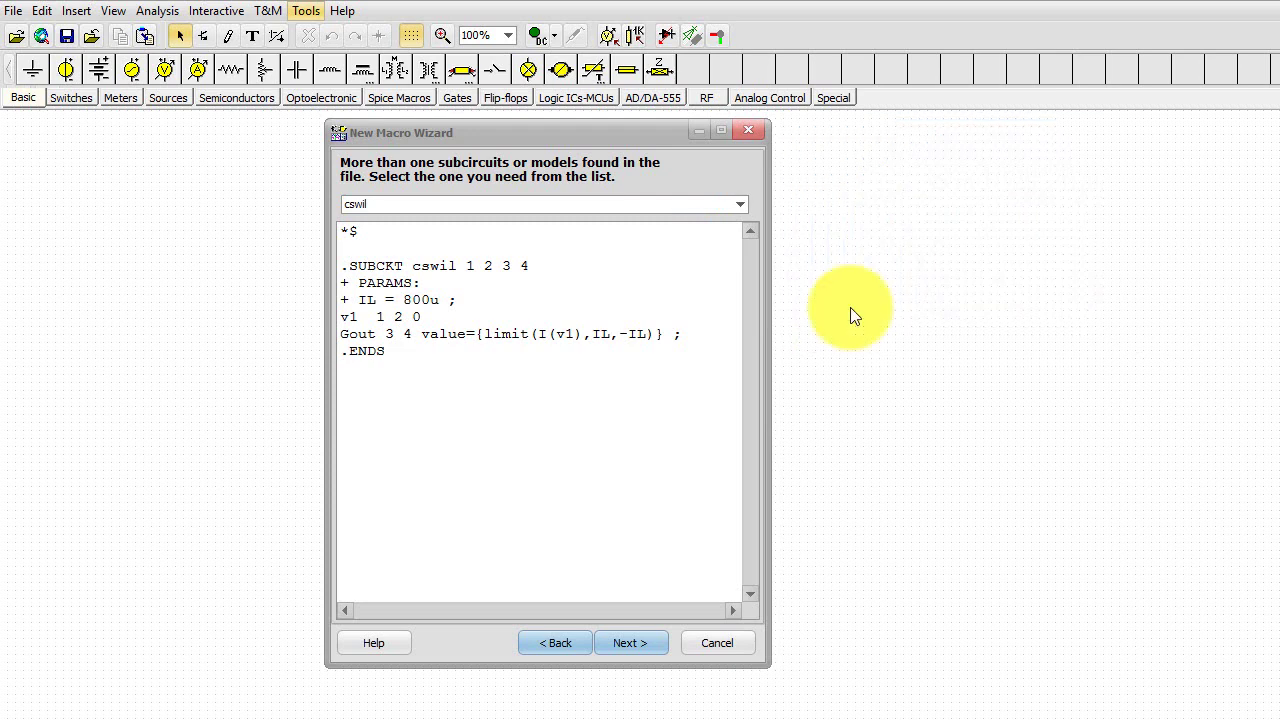
left_click(740, 205)
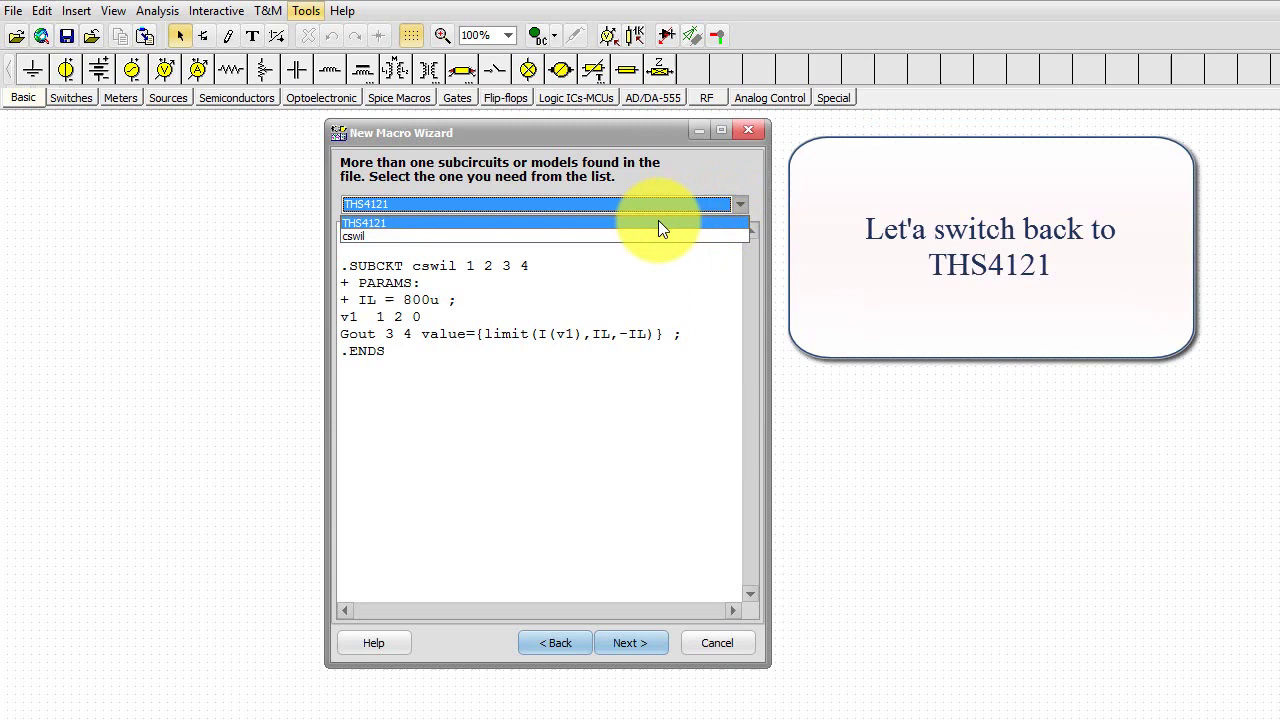
left_click(377, 222)
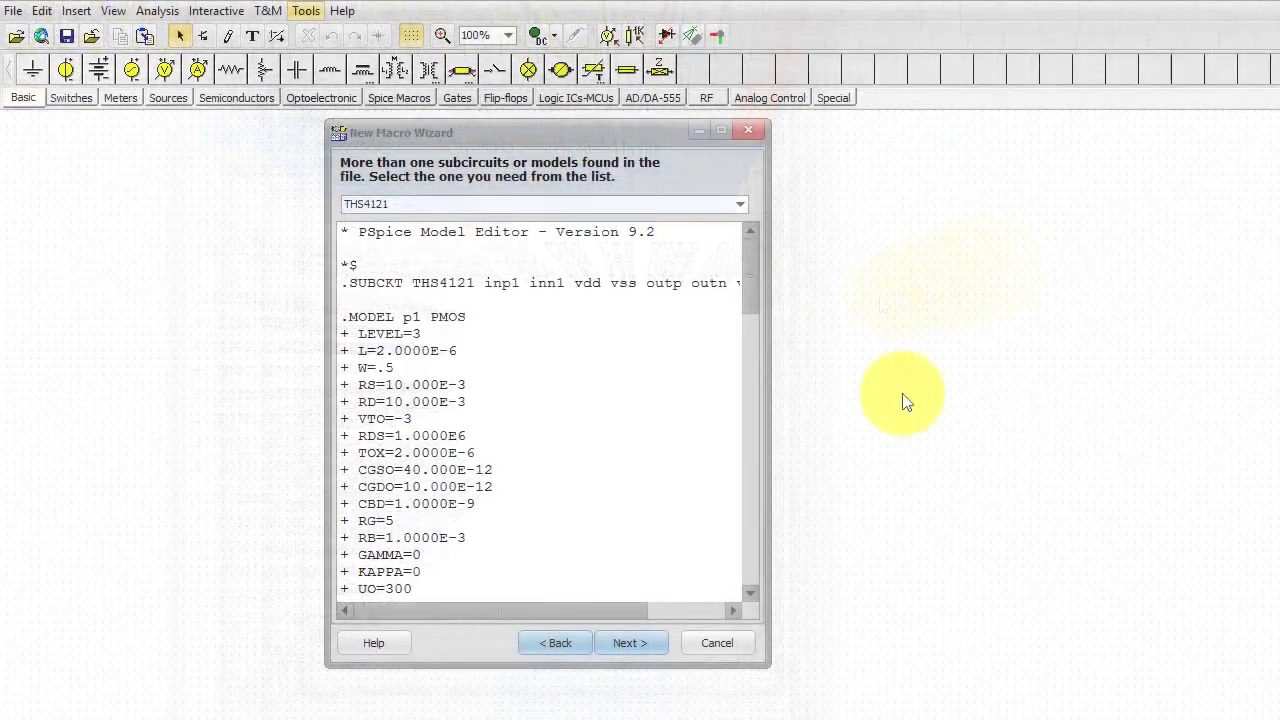
left_click(722, 135)
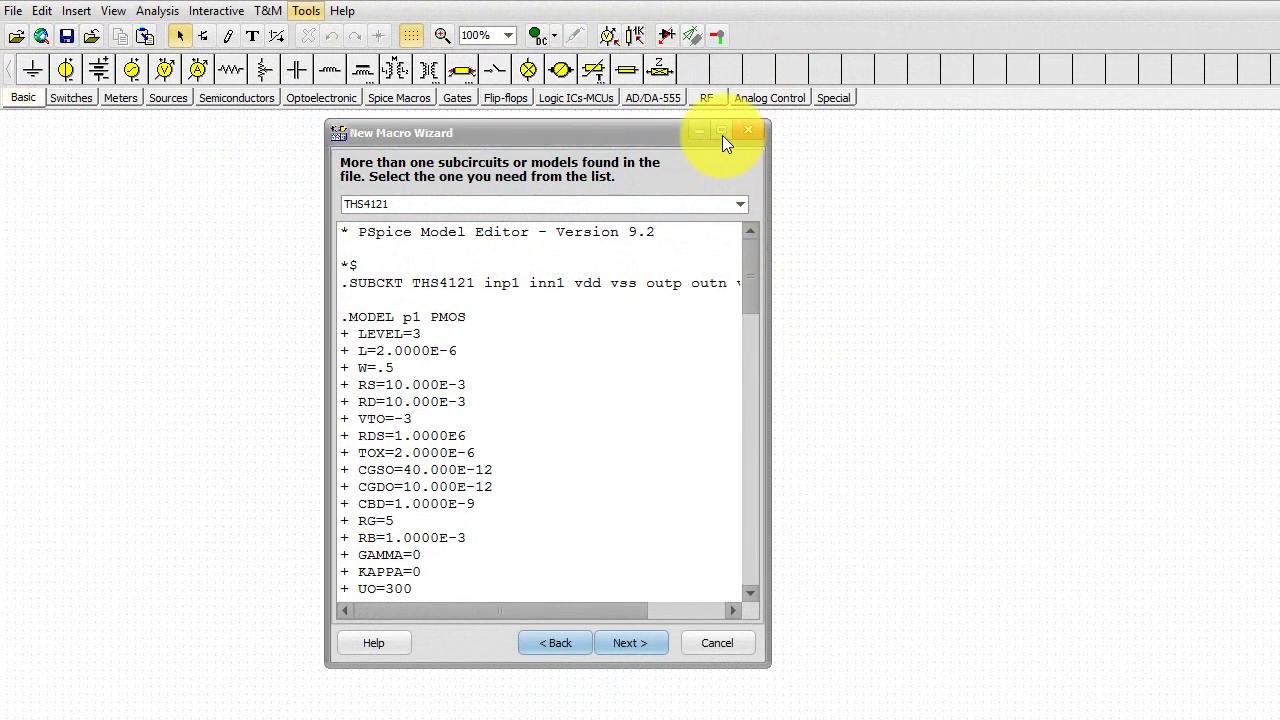
left_click(722, 135)
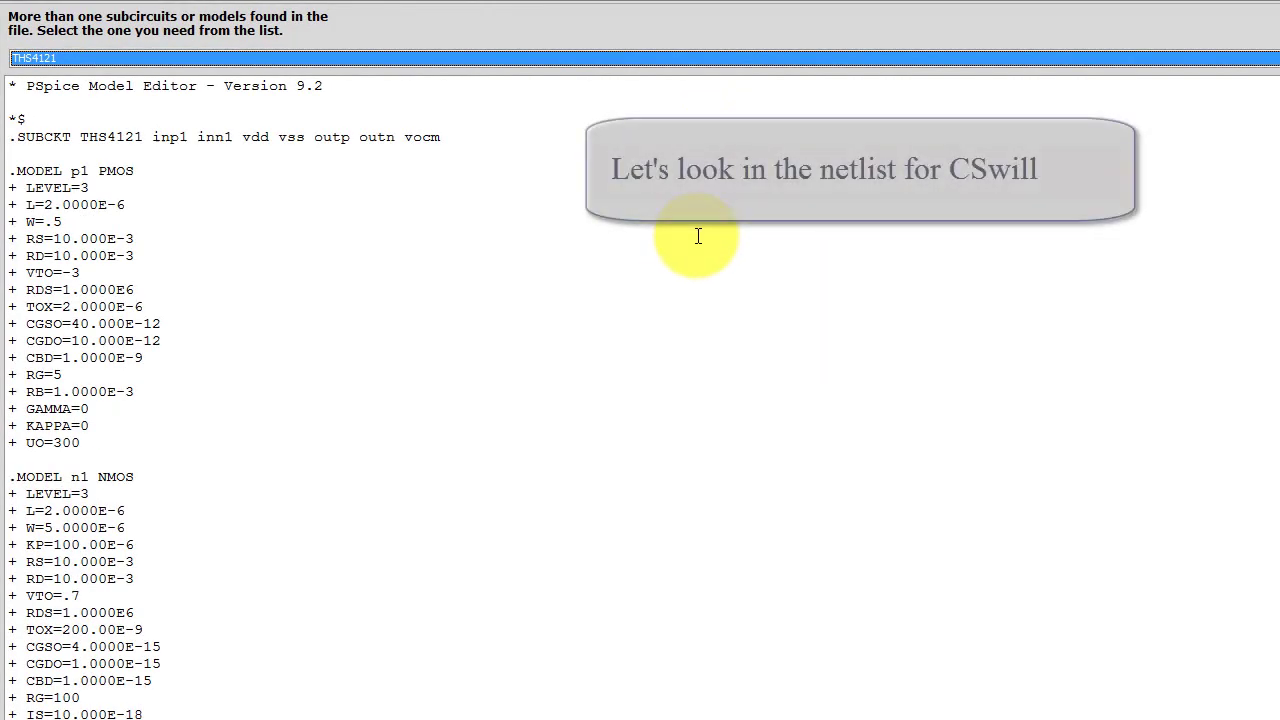
scroll(229, 400, "down", 3)
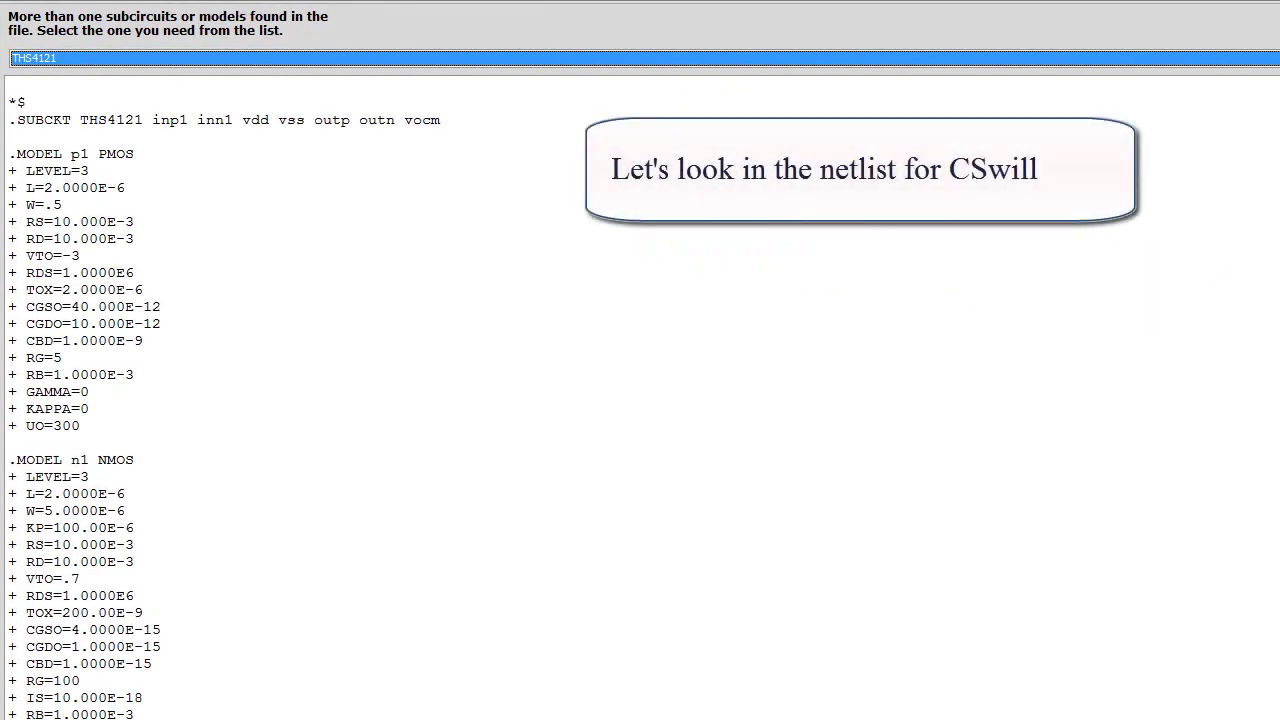
scroll(229, 400, "down", 3)
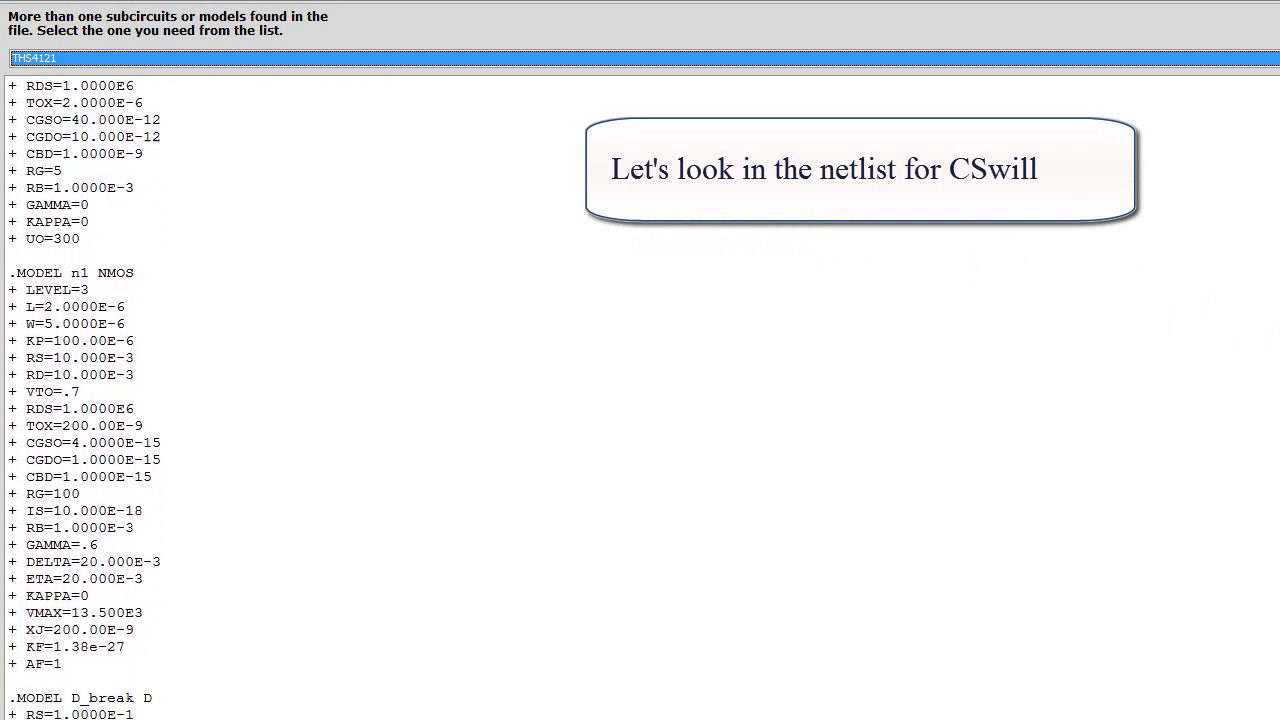
scroll(229, 400, "down", 7)
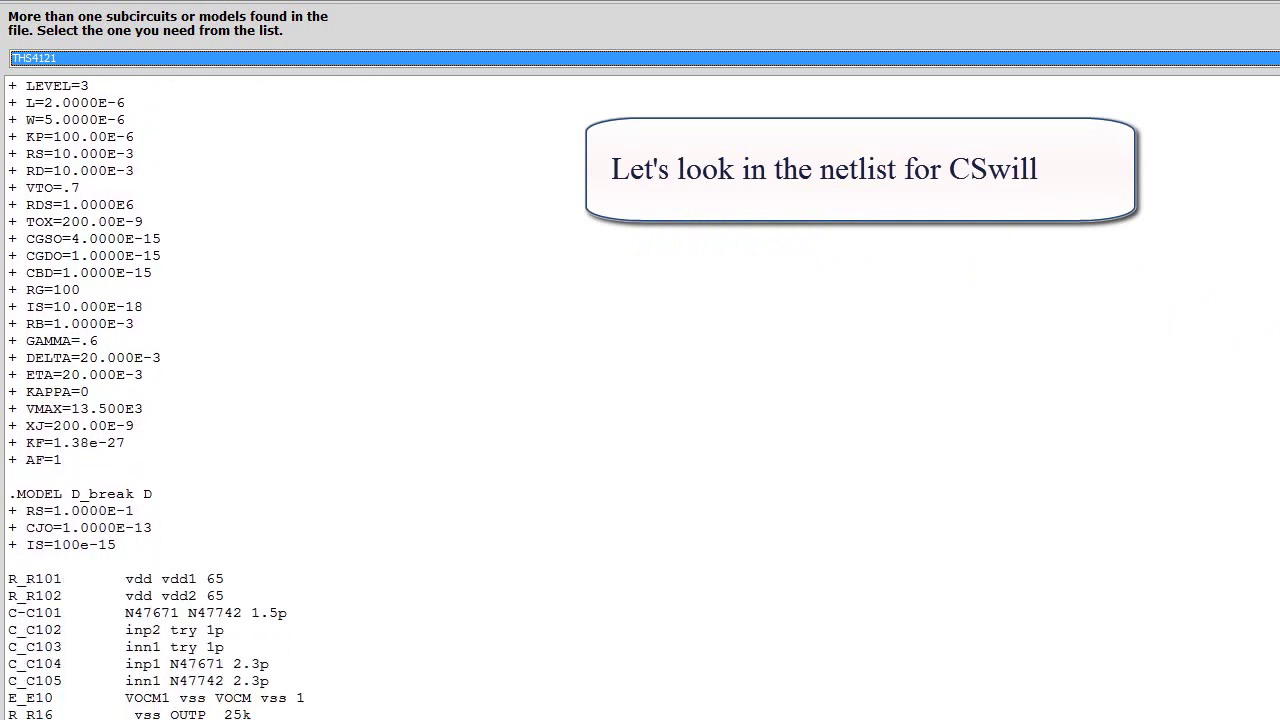
scroll(229, 400, "down", 2)
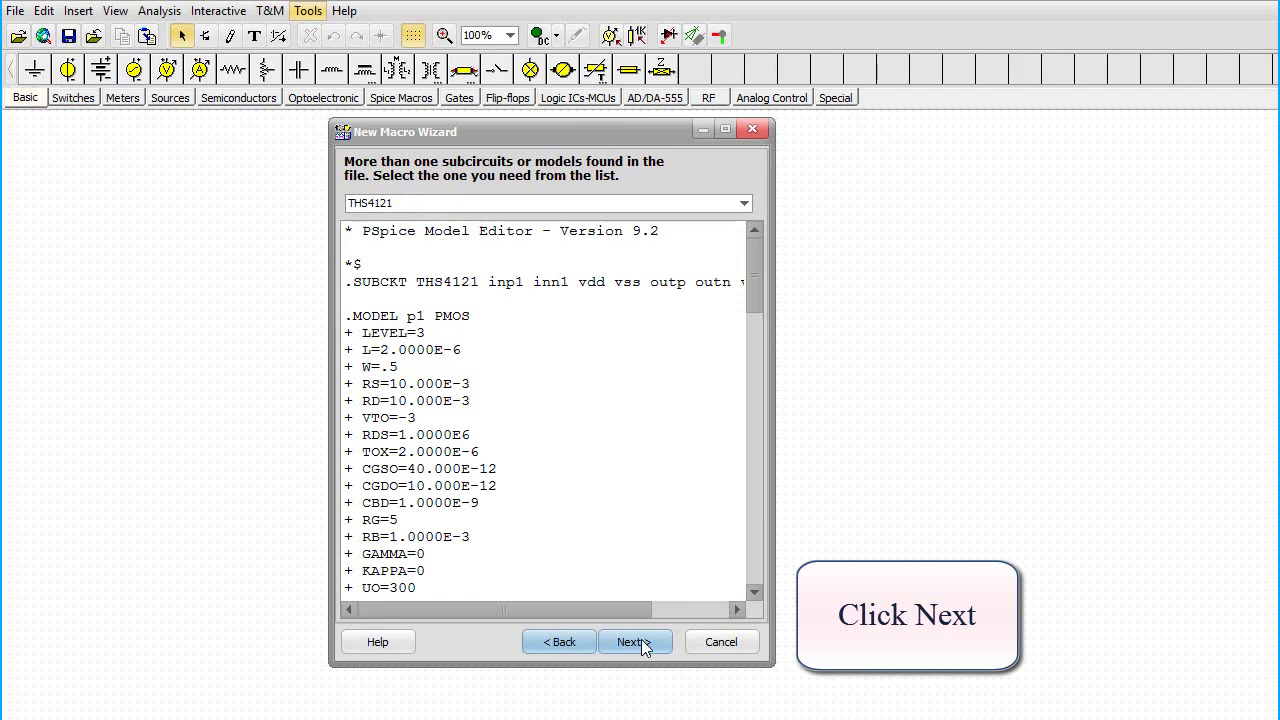
- Accept the THS4121 subcircuit and keep the suggested 7-pin FDA-2 library symbol
left_click(634, 643)
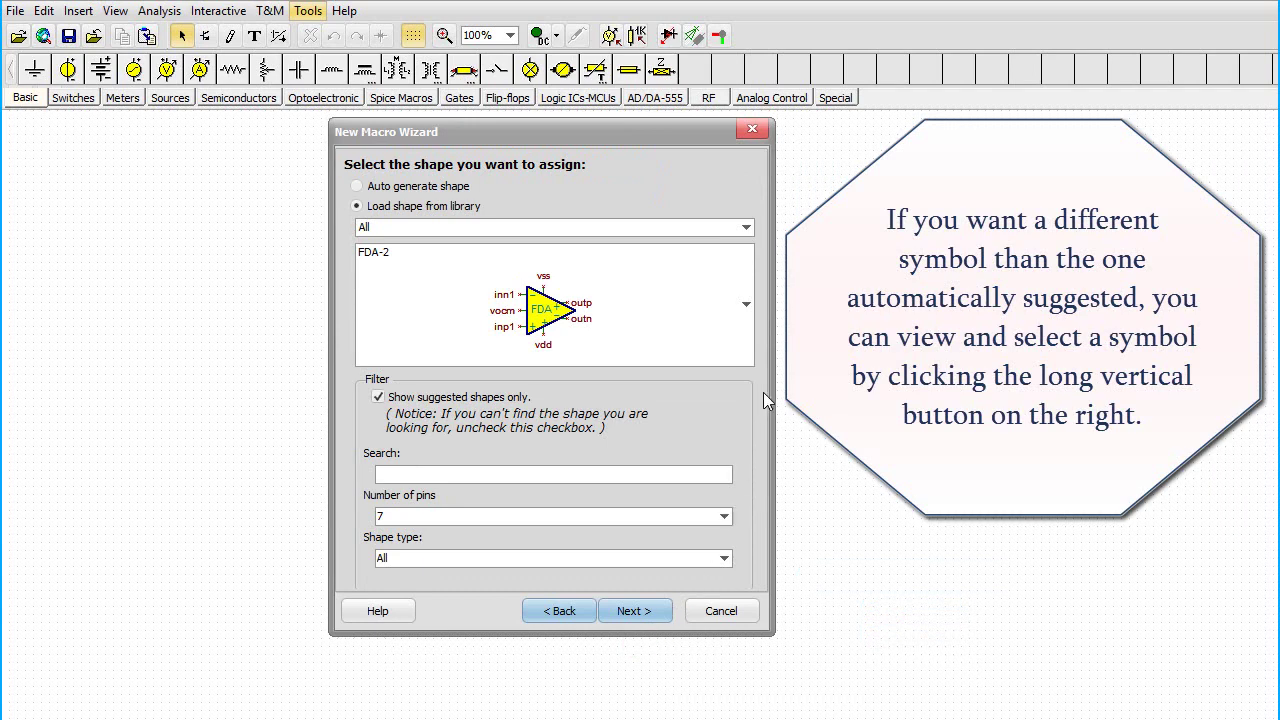
left_click(746, 305)
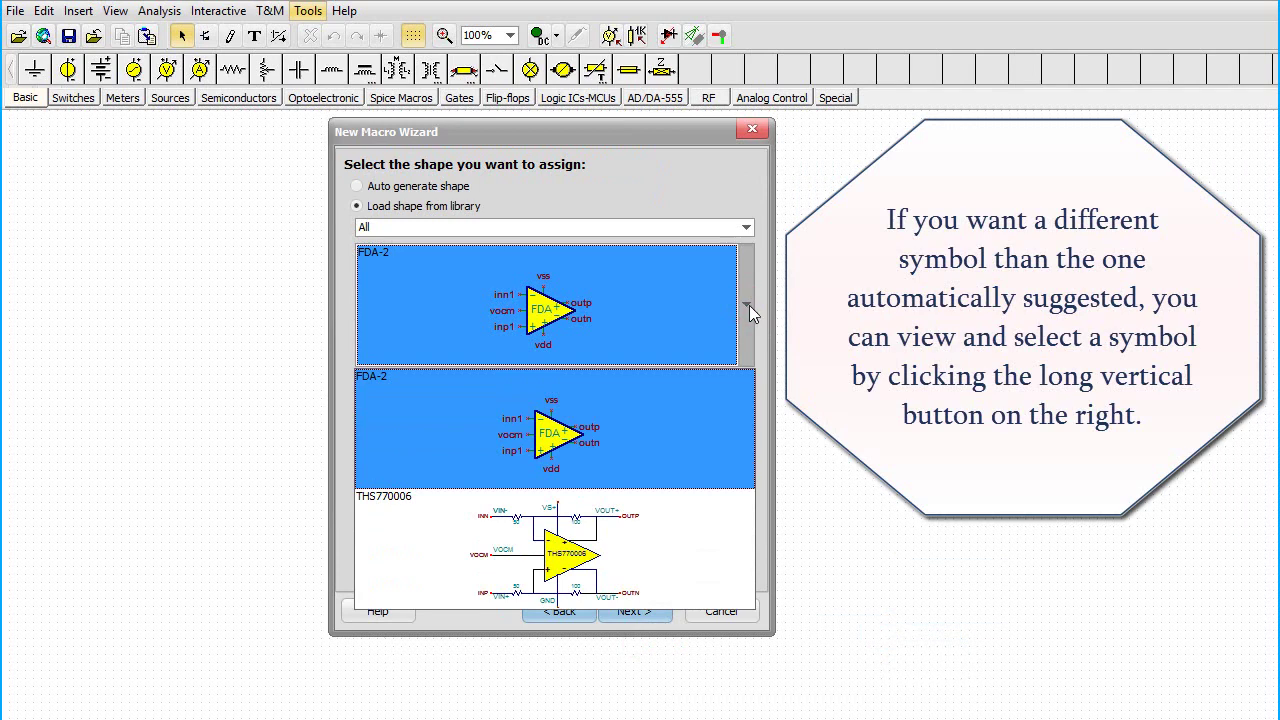
left_click(829, 337)
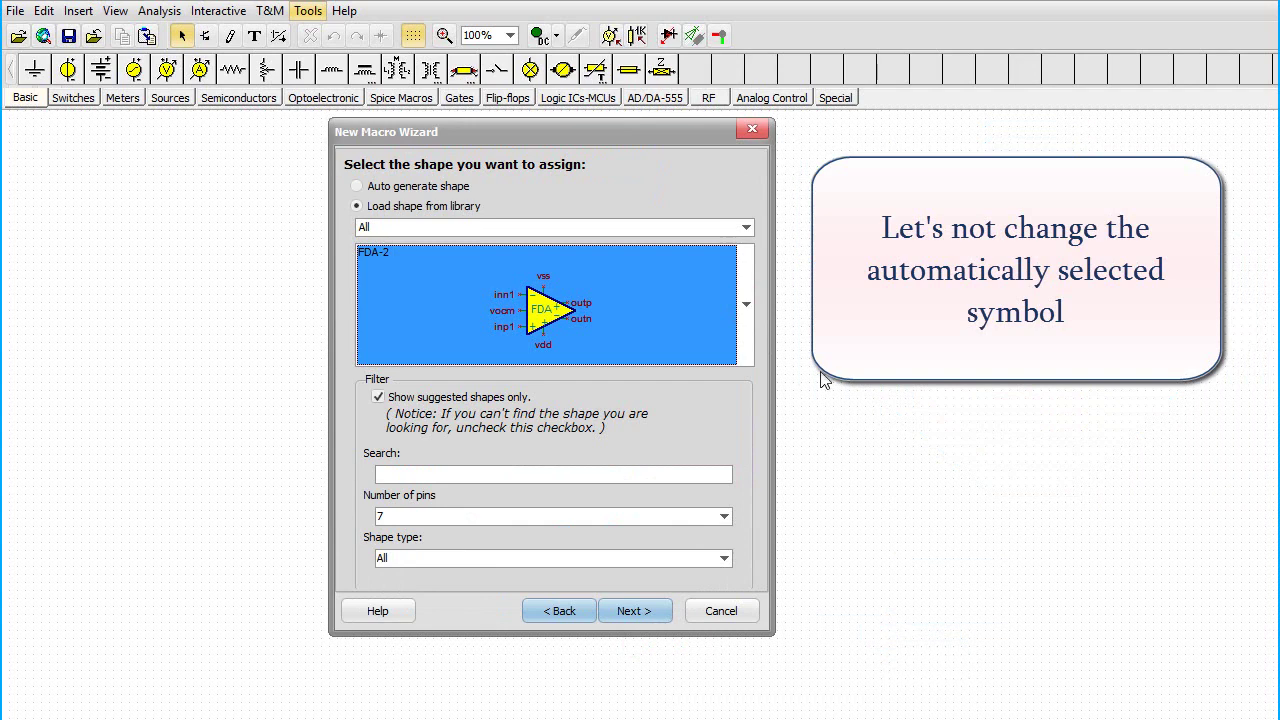
- Review the THS4121 pin mapping to the FDA-2 symbol and accept it
left_click(640, 618)
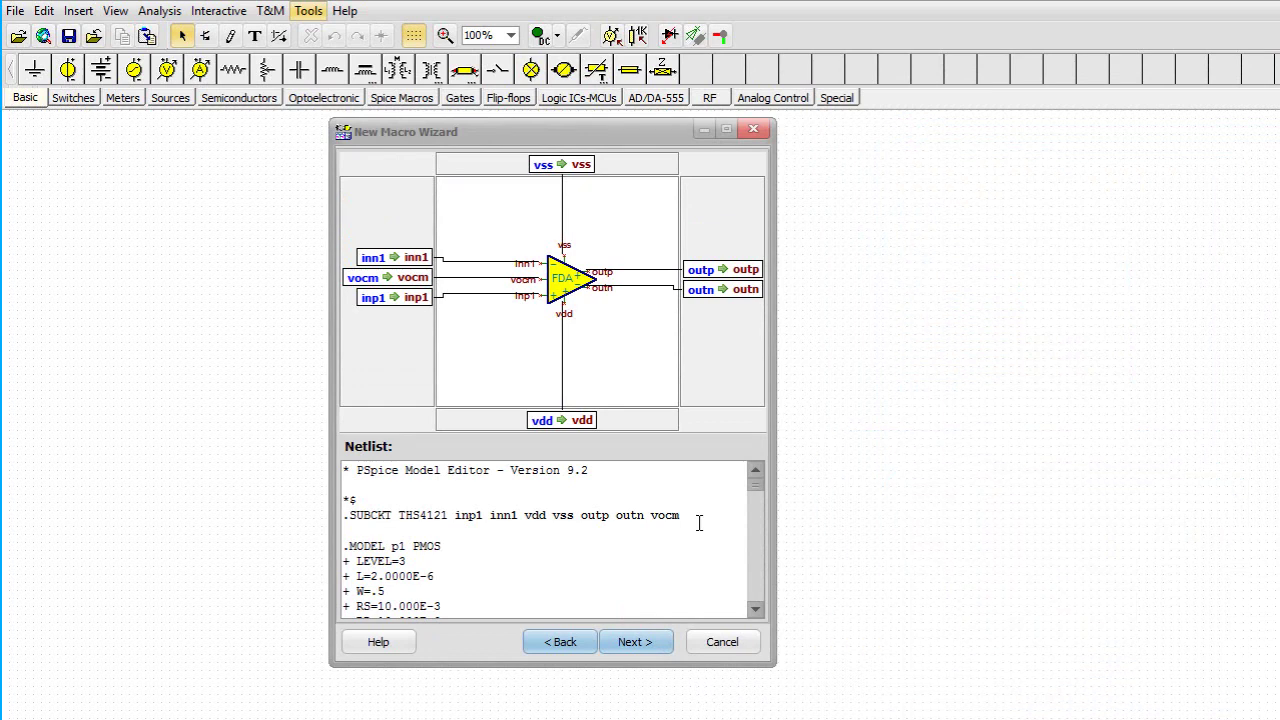
left_click(636, 648)
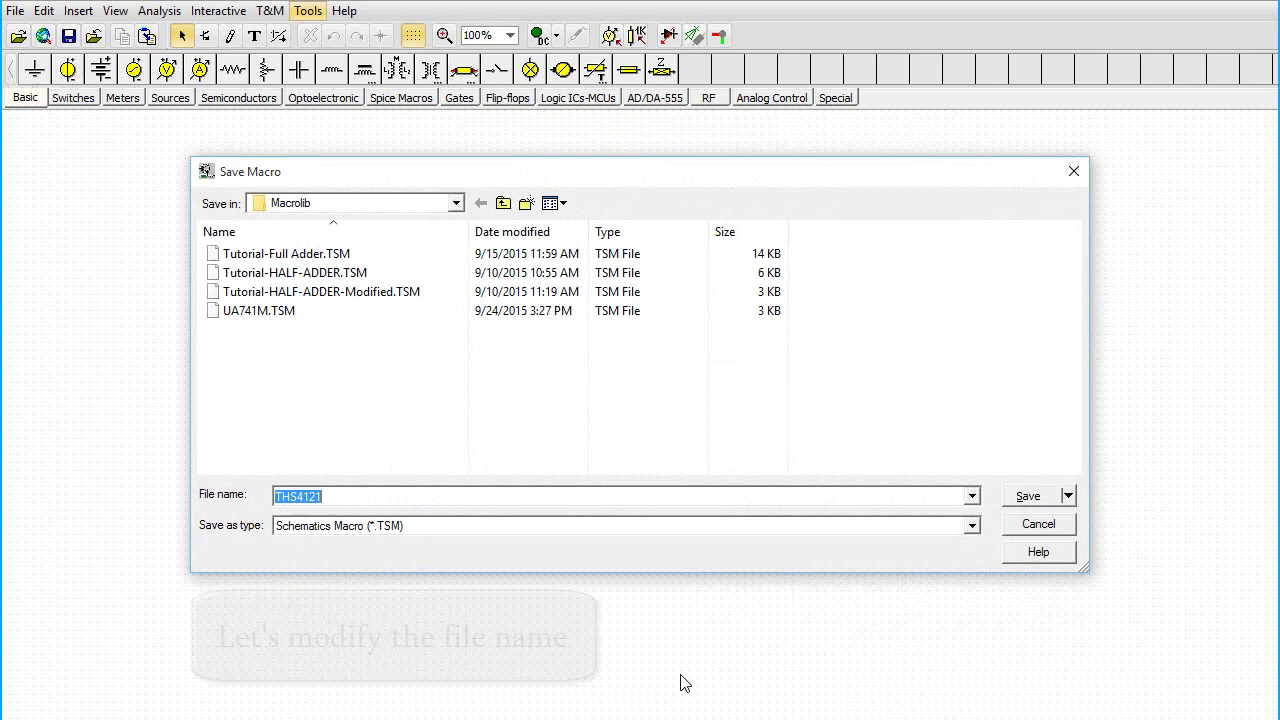
- Save the macro as THS4121M (.TSM) in Macrolib as a User Macro
left_click(339, 496)
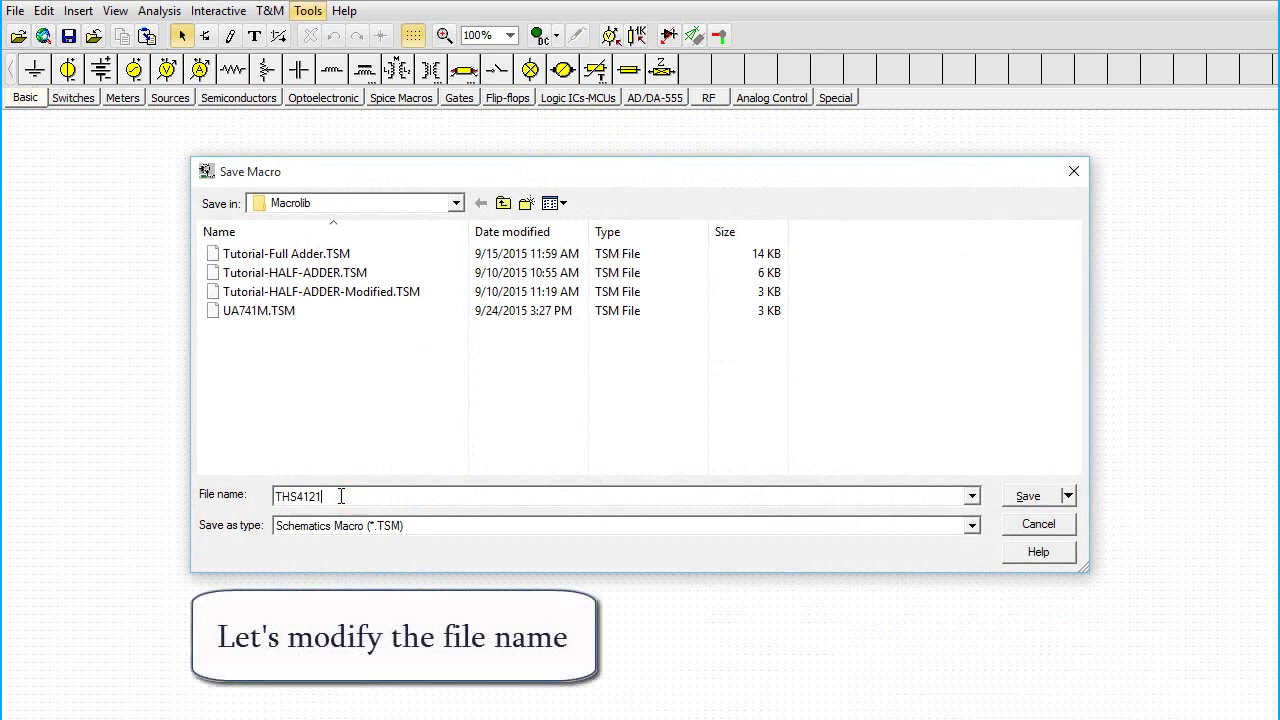
type("M")
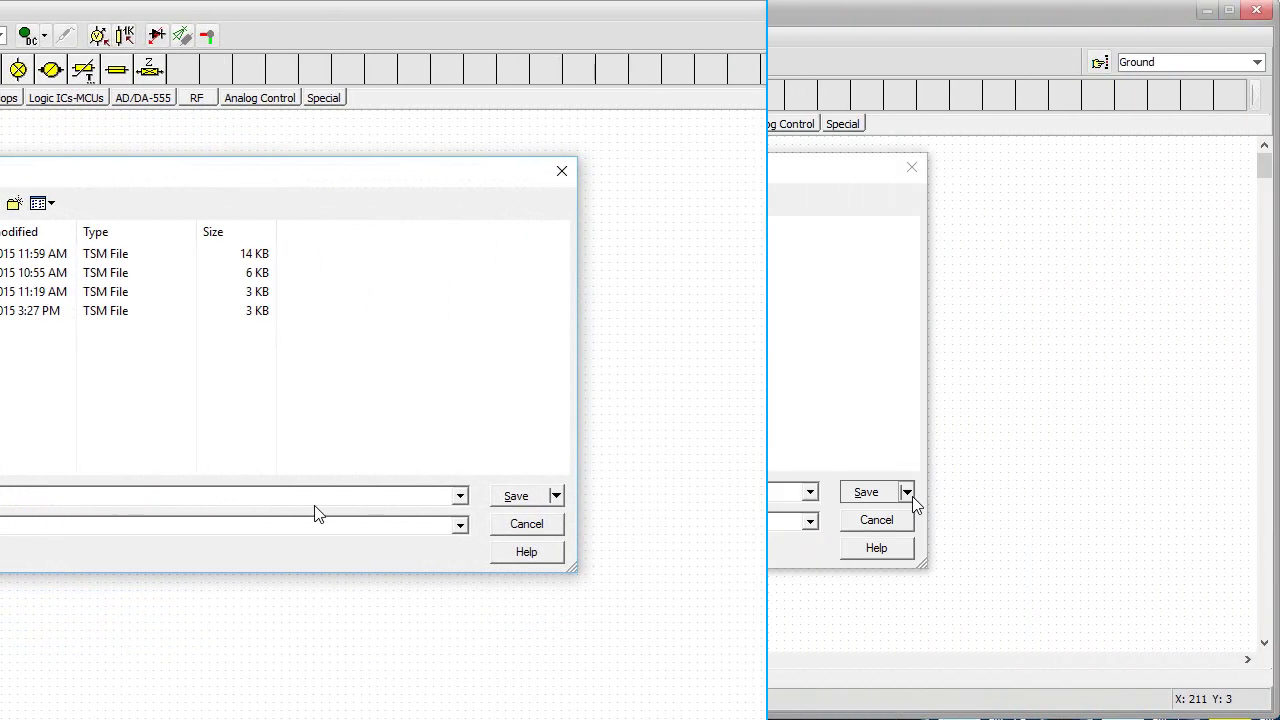
left_click(1068, 496)
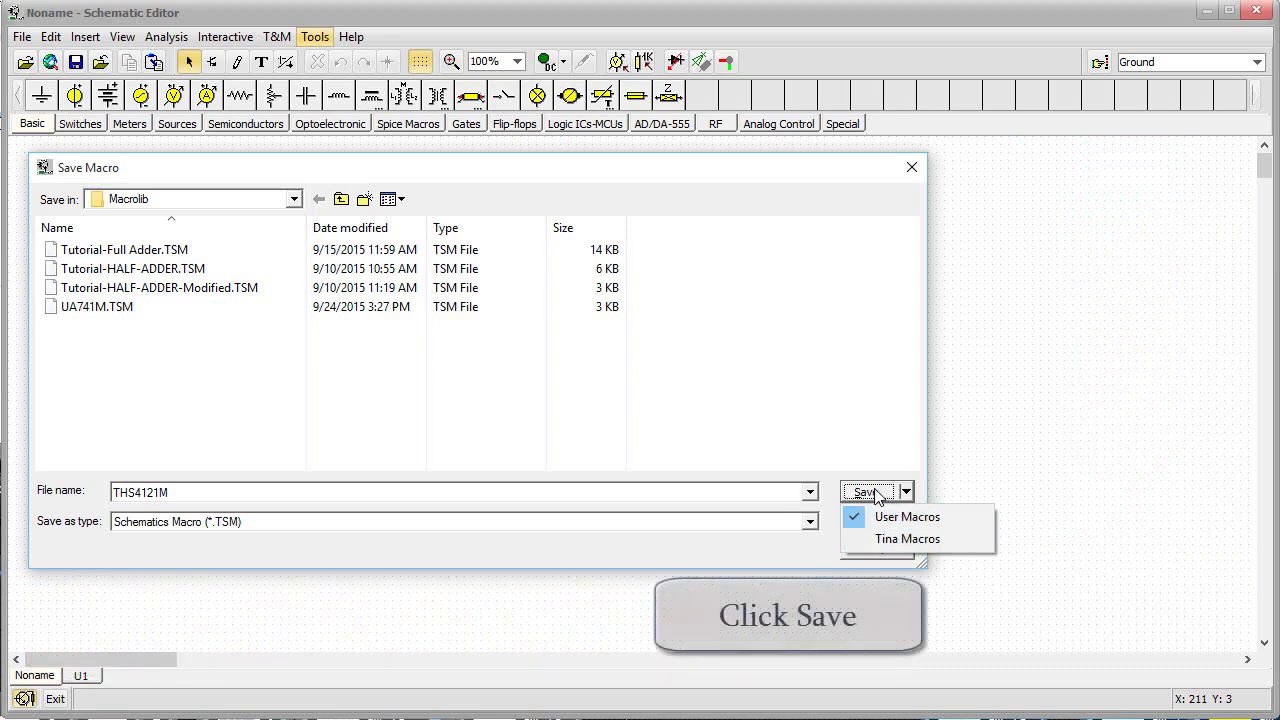
left_click(870, 493)
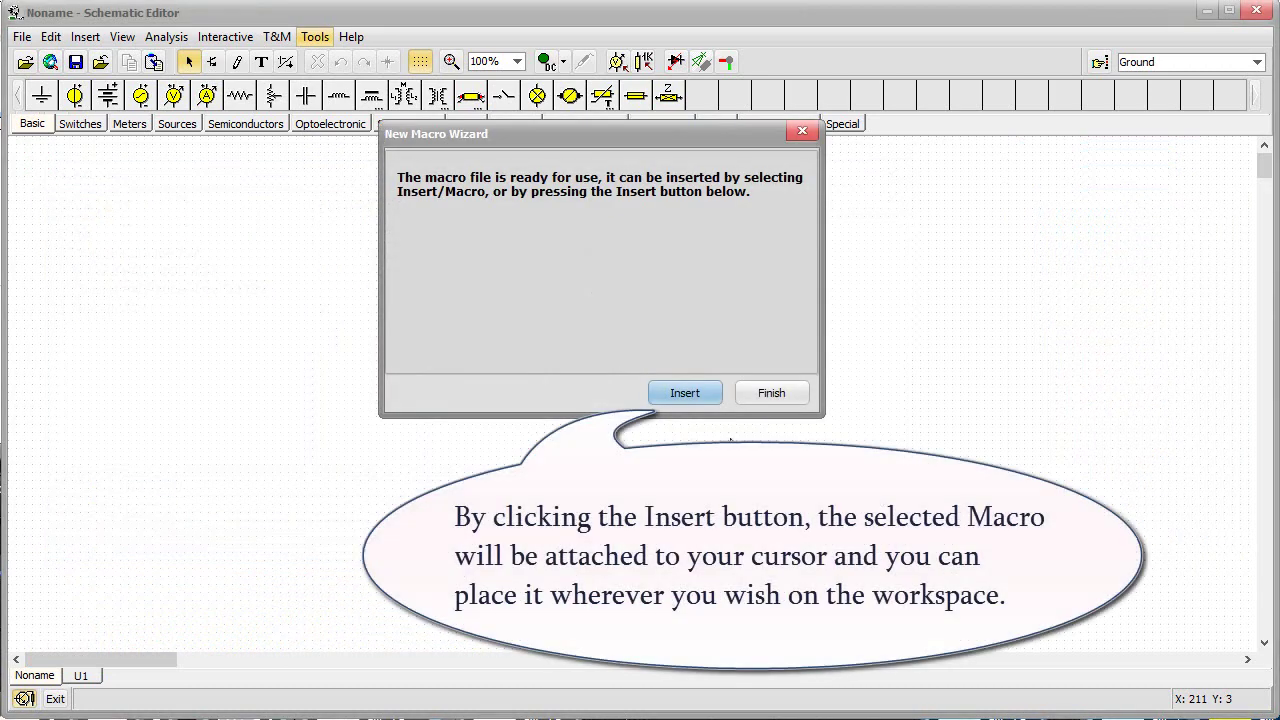
- Insert the THS4121M macro onto the schematic as U1 and deselect it
left_click(667, 398)
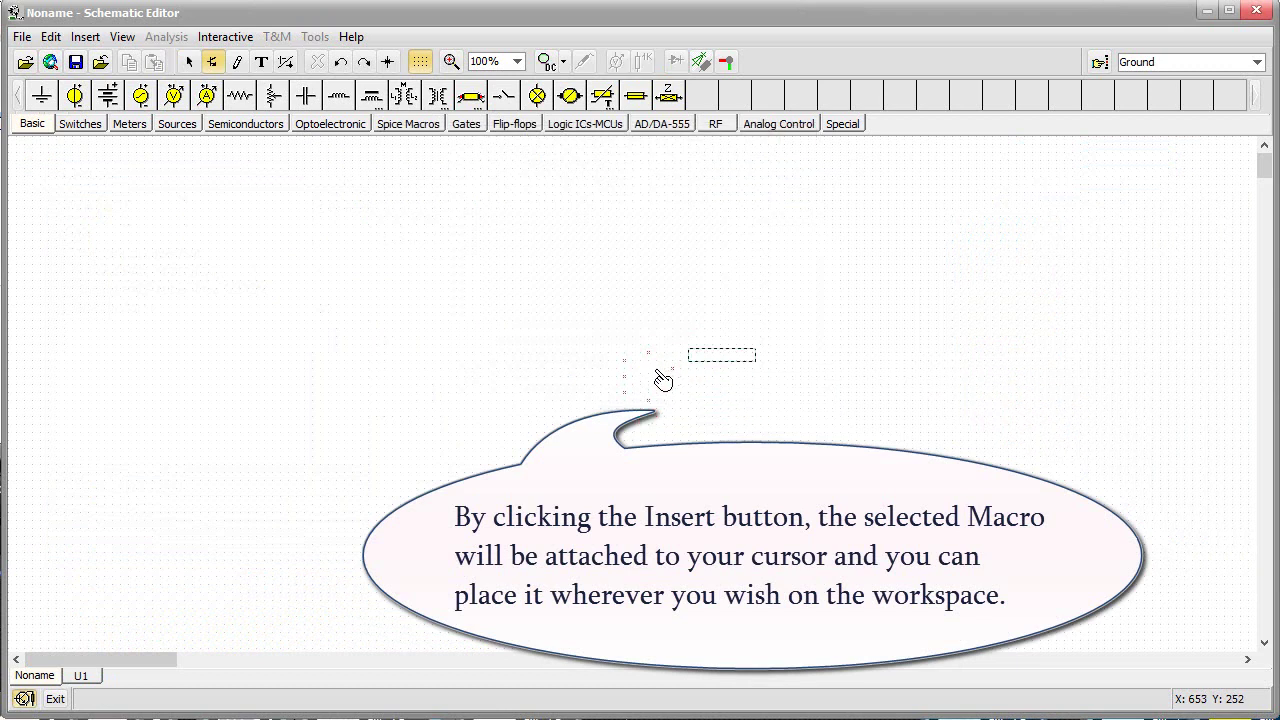
left_click(594, 270)
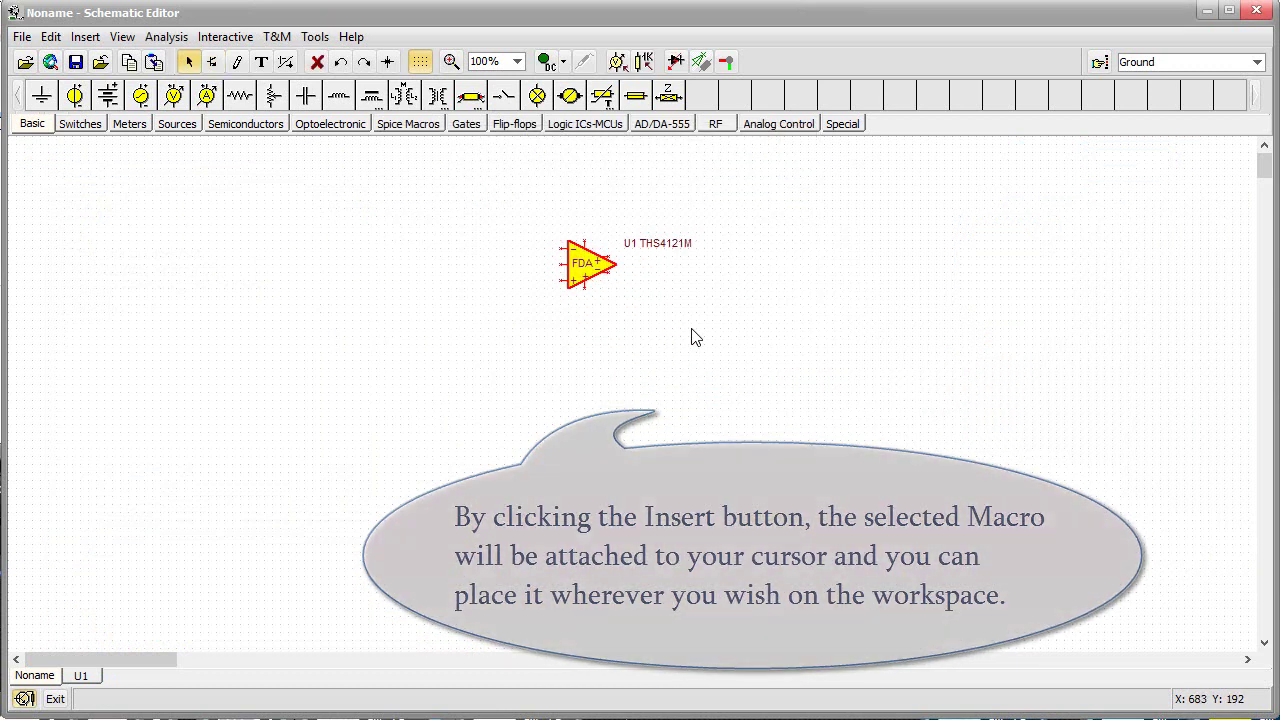
left_click(692, 330)
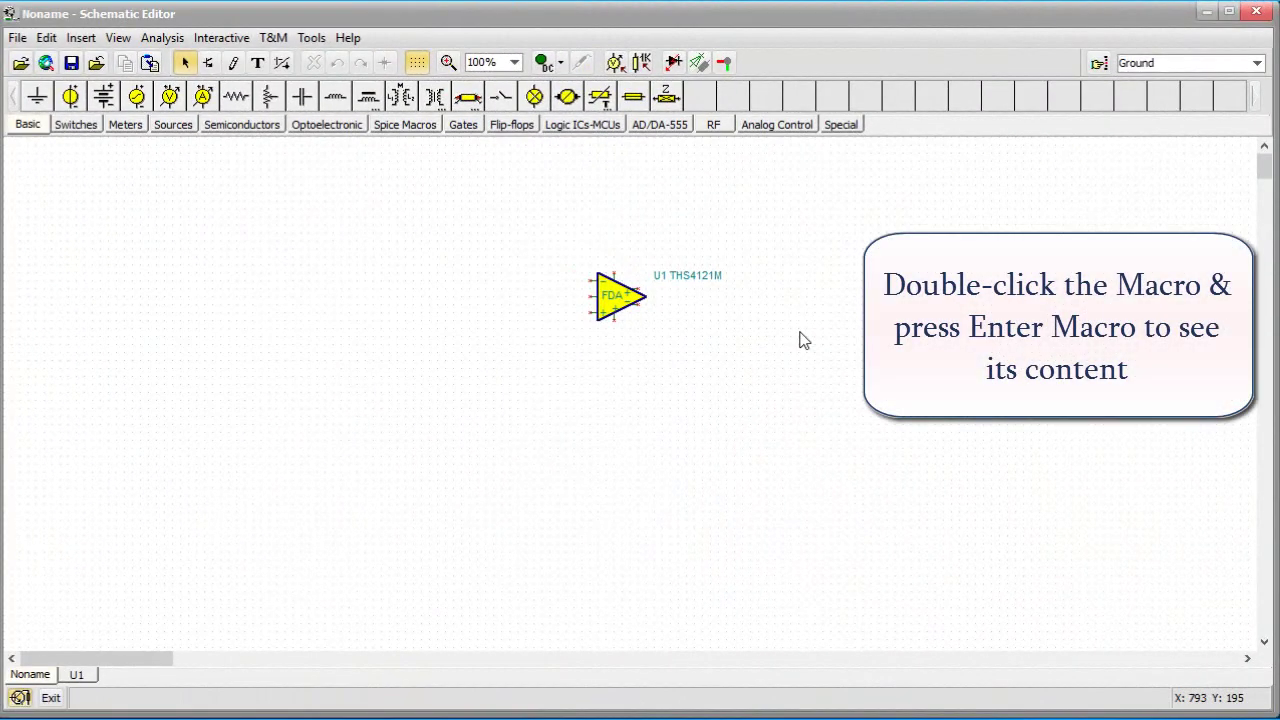
- Open U1's macro netlist, compile it successfully, and return to the Noname schematic
left_click(609, 299)
double_click(612, 305)
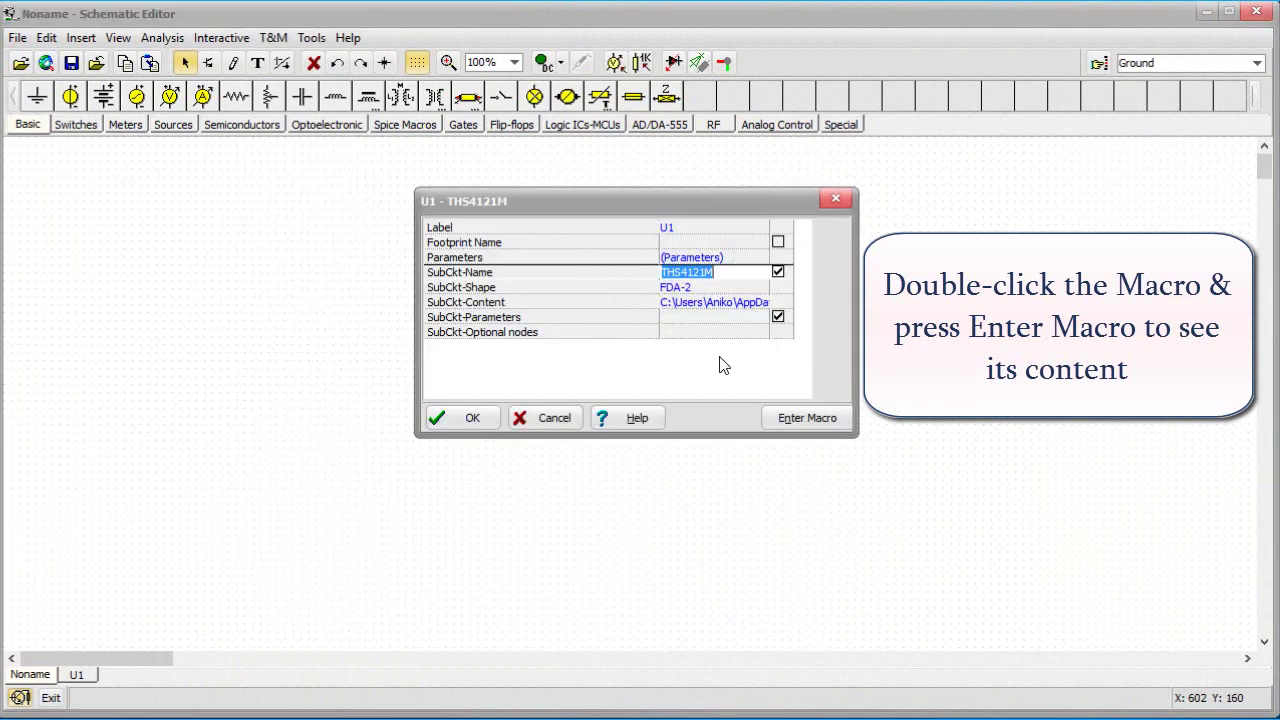
left_click(804, 420)
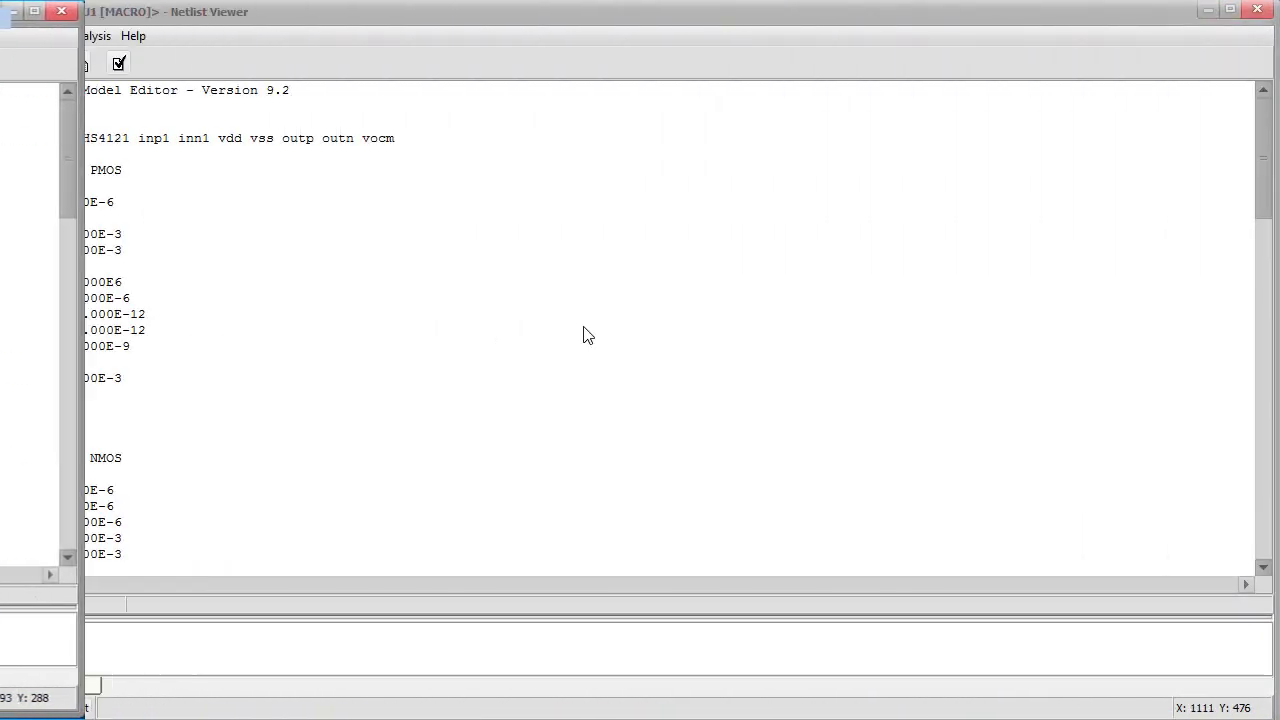
left_click(120, 65)
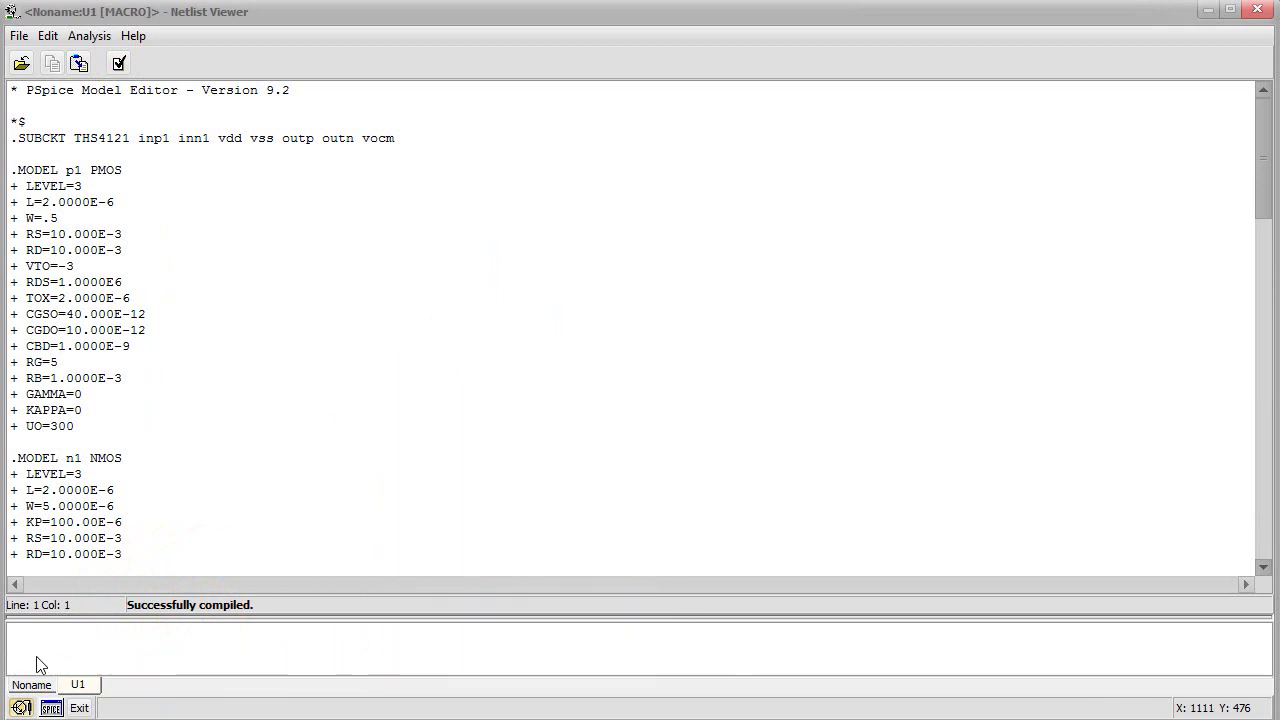
left_click(26, 687)
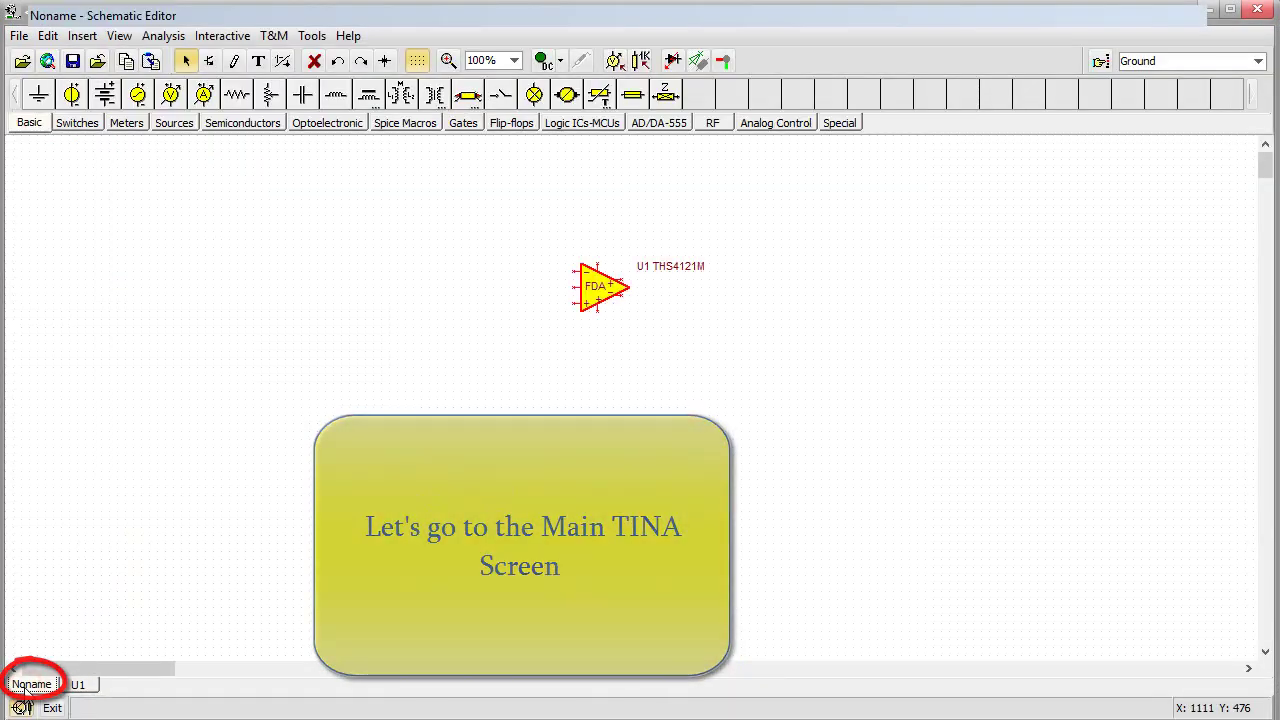
- Close the U1 netlist tab so only the main schematic with THS4121M remains
left_click(88, 686)
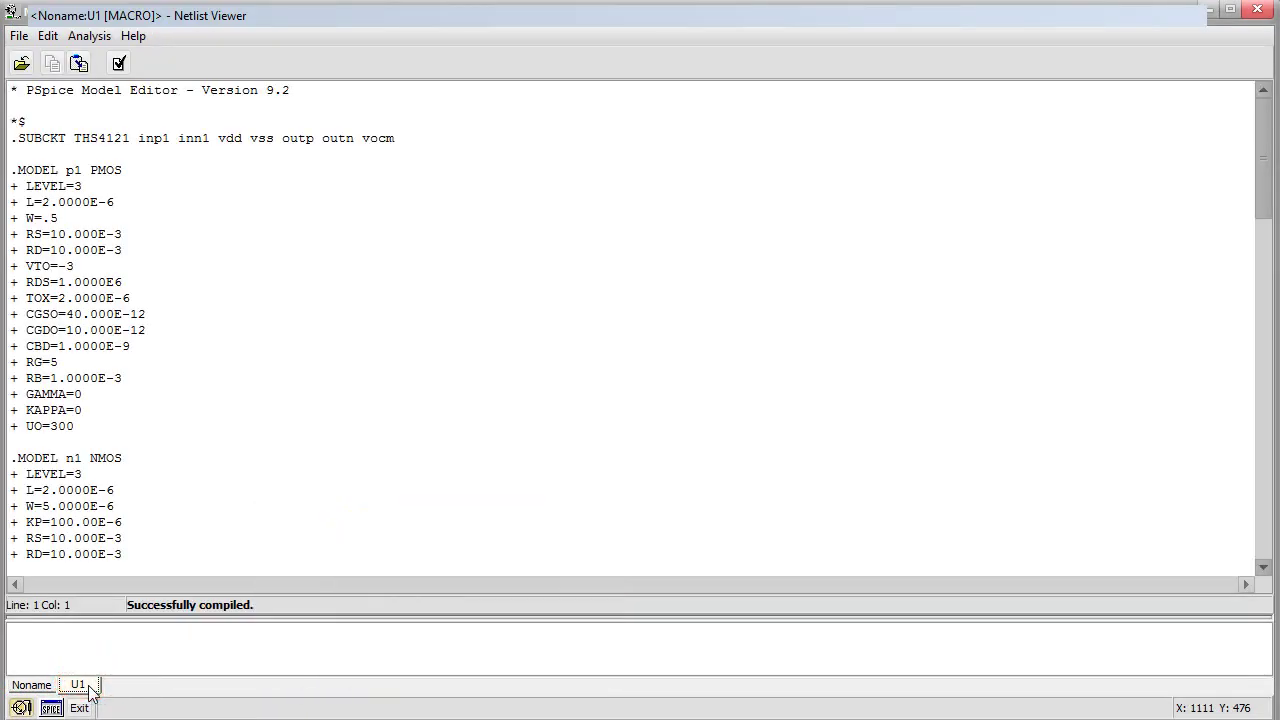
left_click(22, 66)
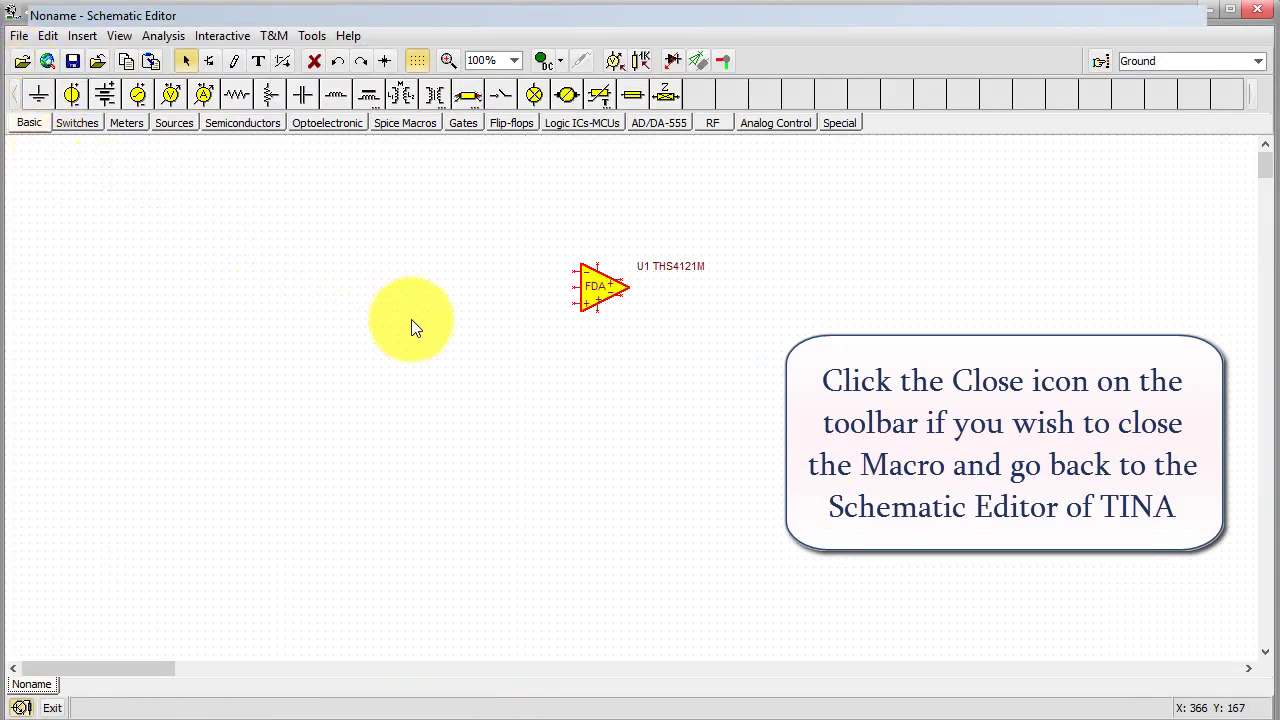
- Deselect the amplifier and choose Auto generate shape for a second THS4121 macro
left_click(921, 345)
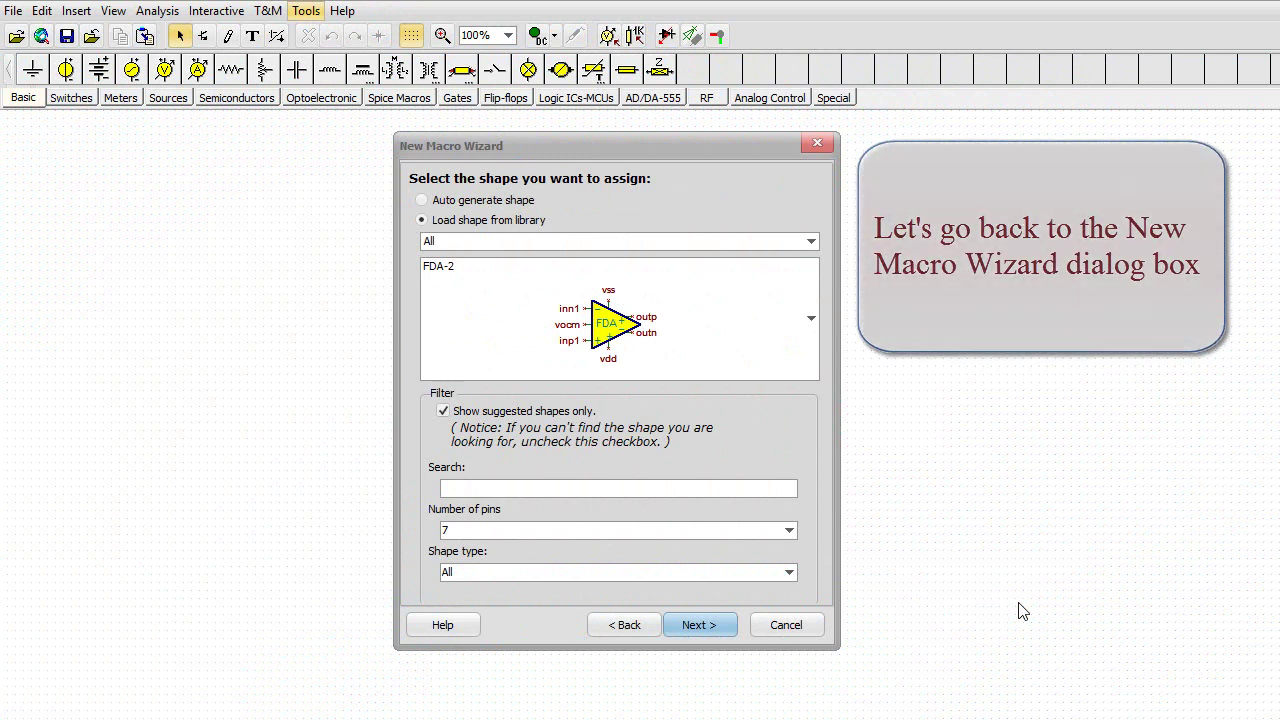
left_click(421, 200)
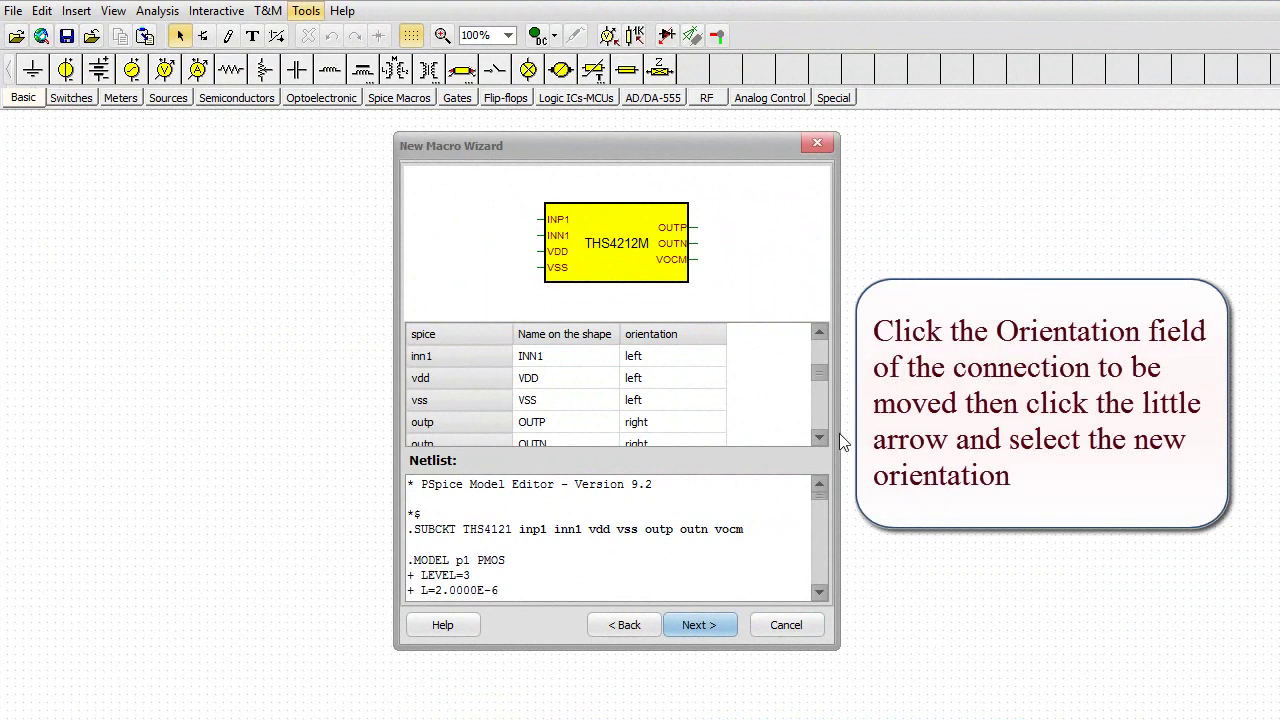
- Set the pin orientations to VDD down, VSS up and VOCM left
left_click(716, 385)
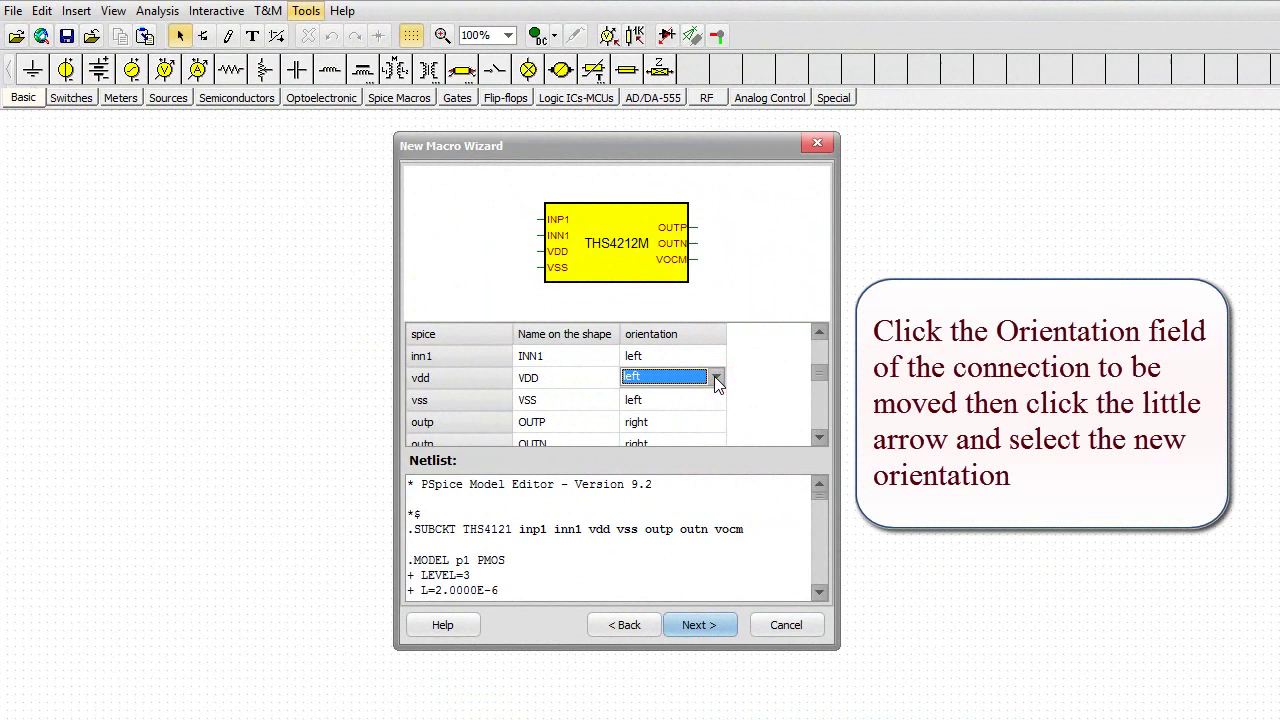
left_click(715, 379)
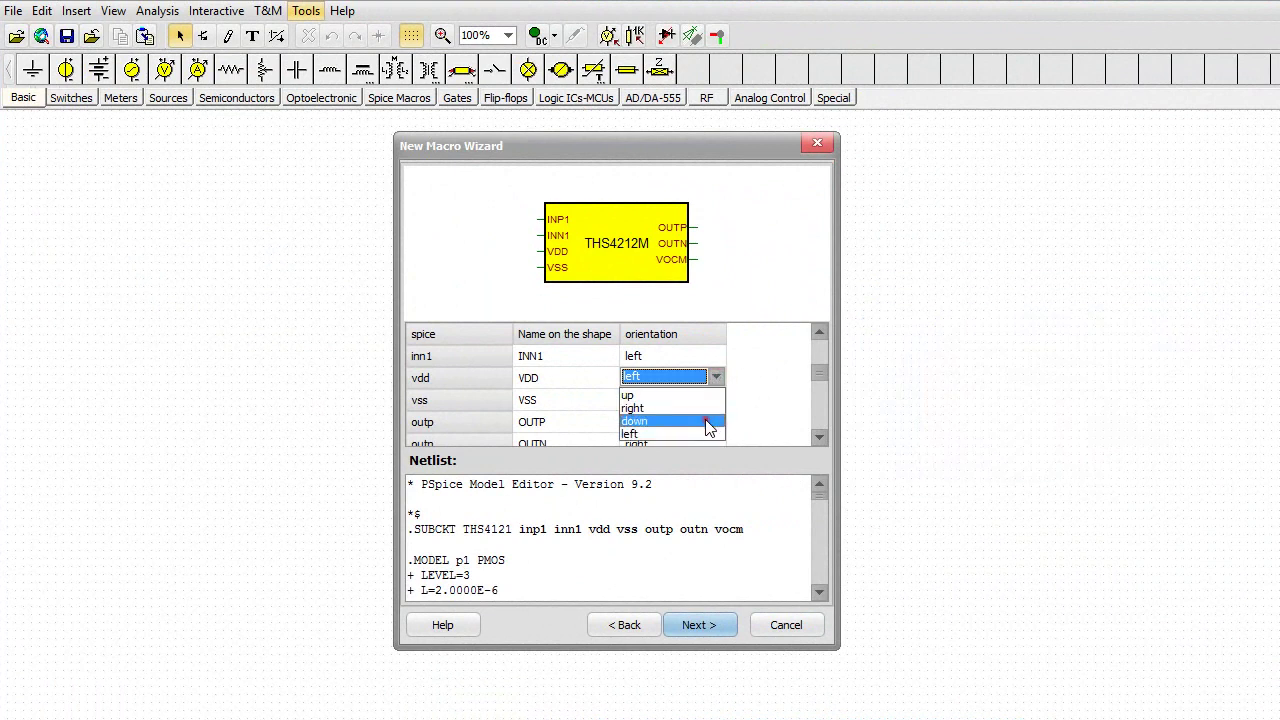
left_click(706, 422)
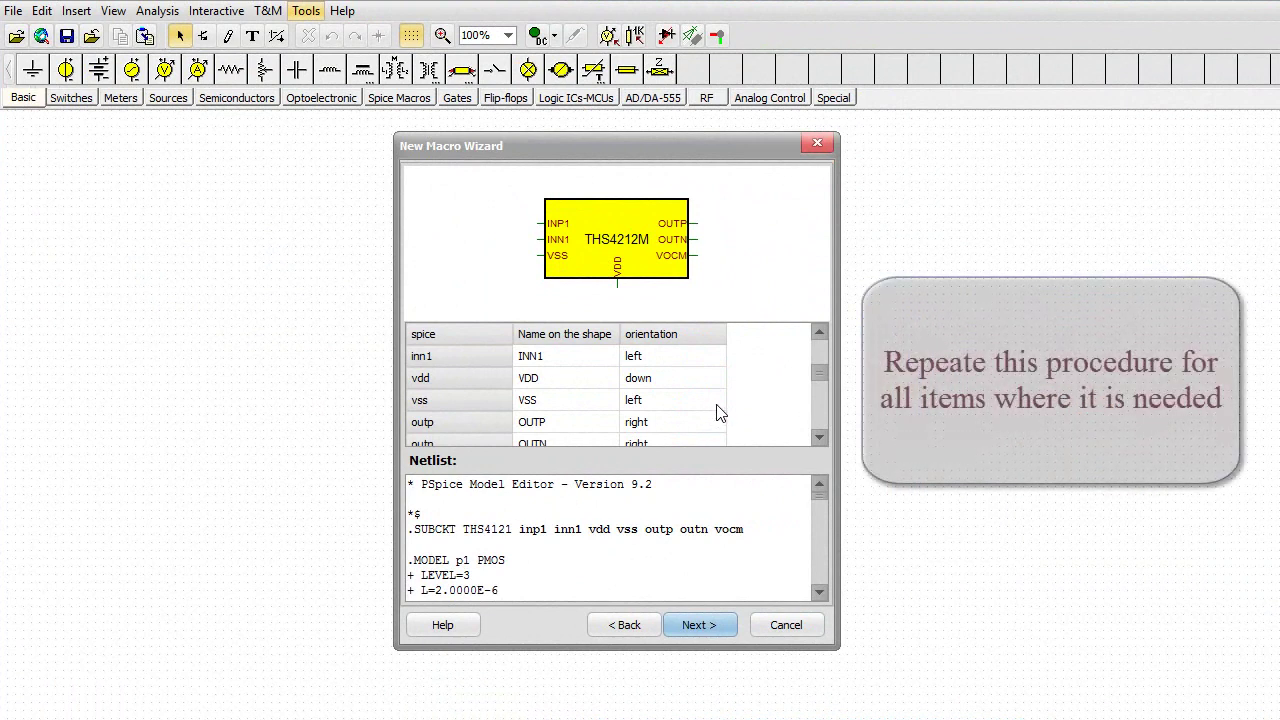
left_click(718, 399)
left_click(718, 399)
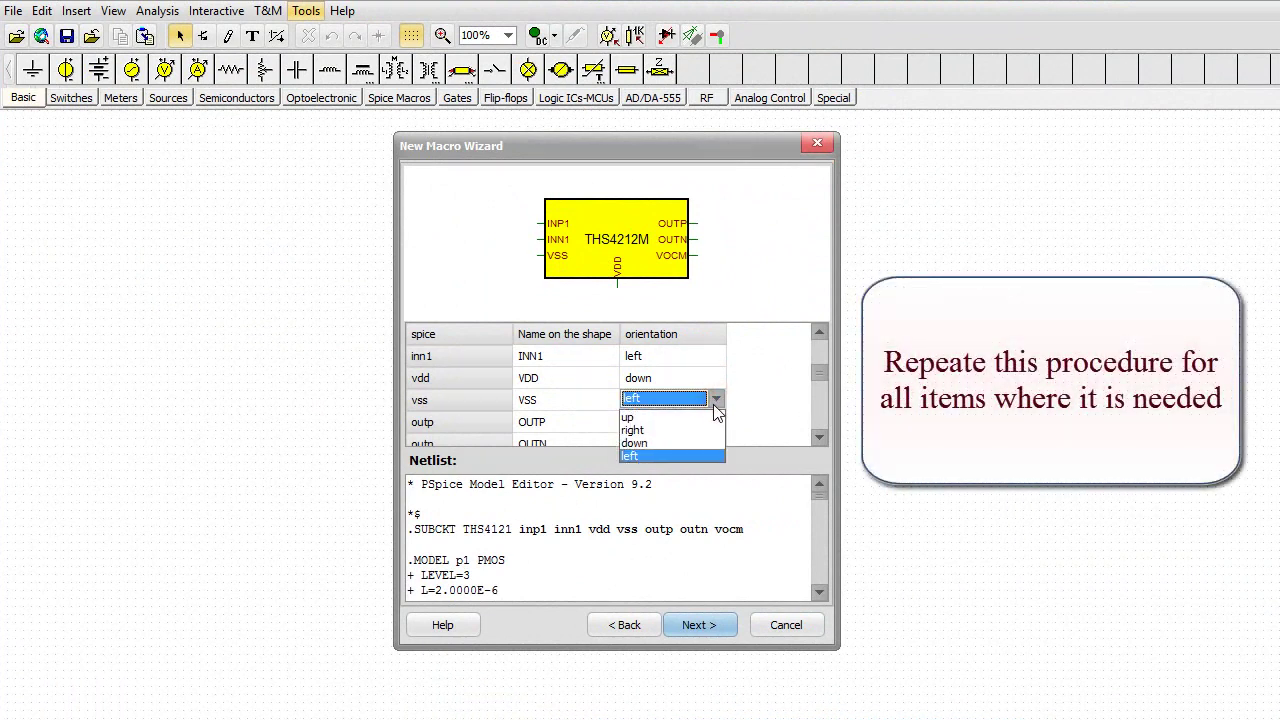
left_click(708, 419)
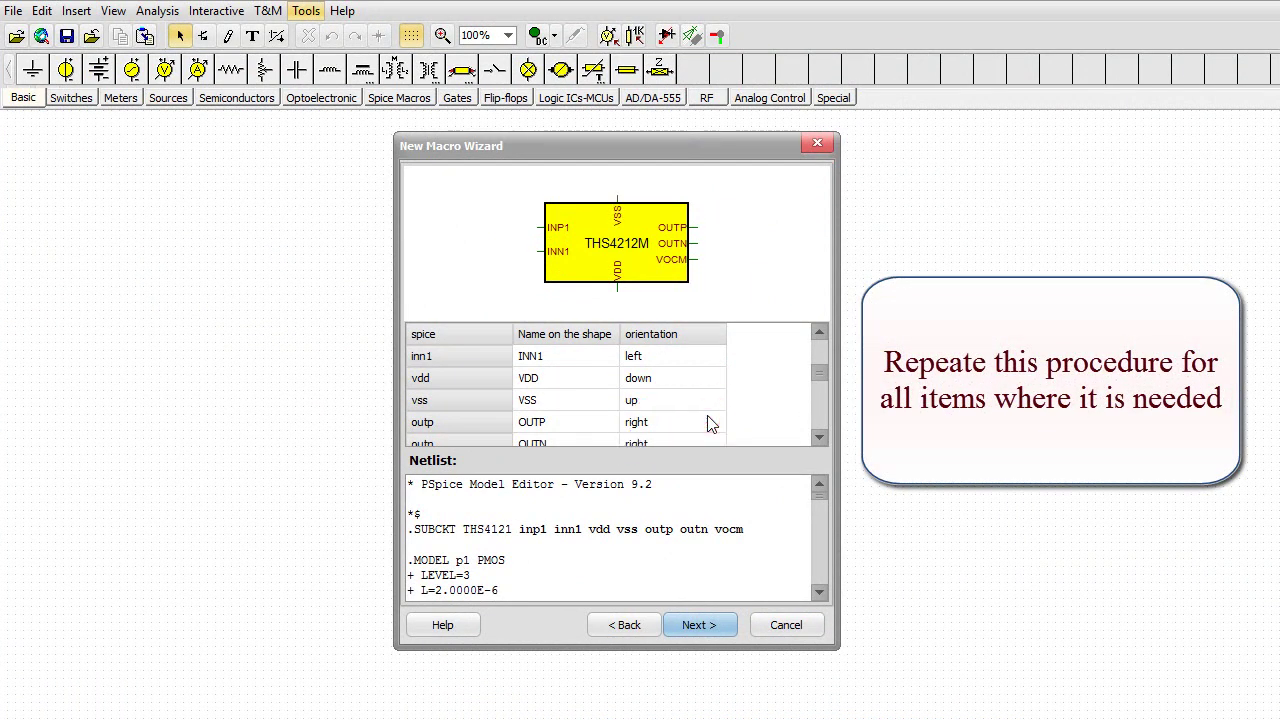
left_click(818, 440)
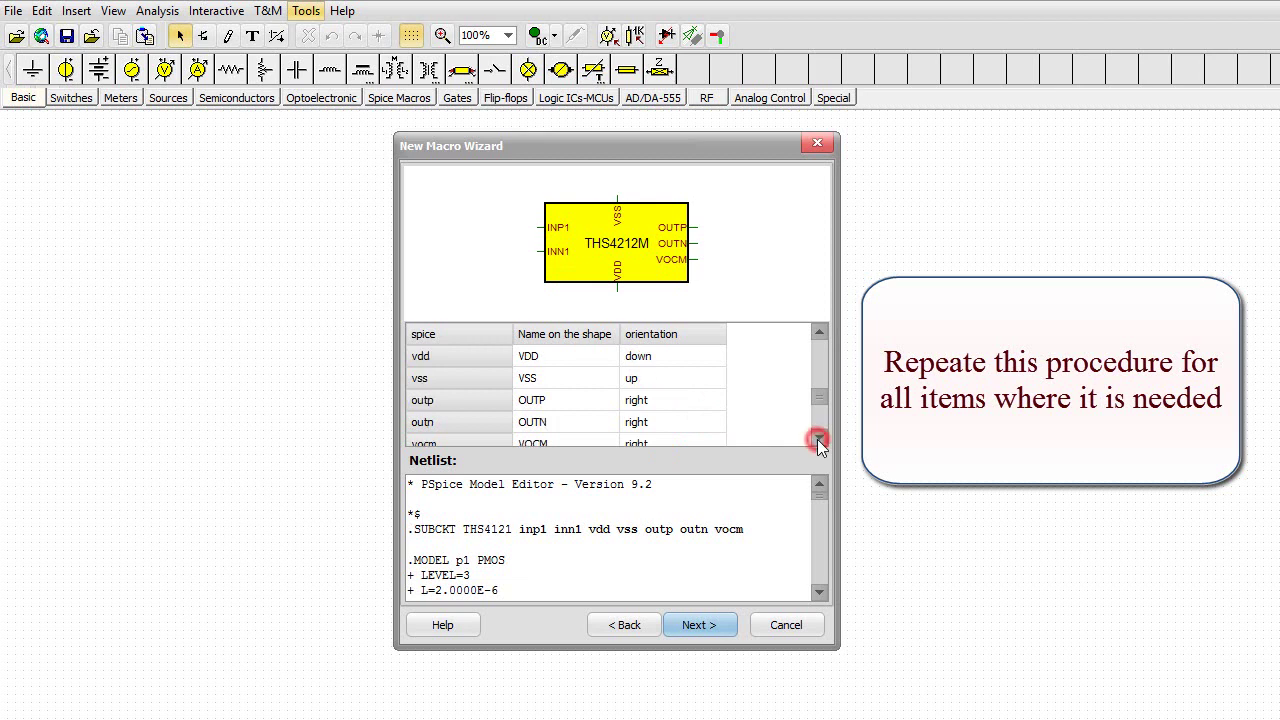
left_click(818, 440)
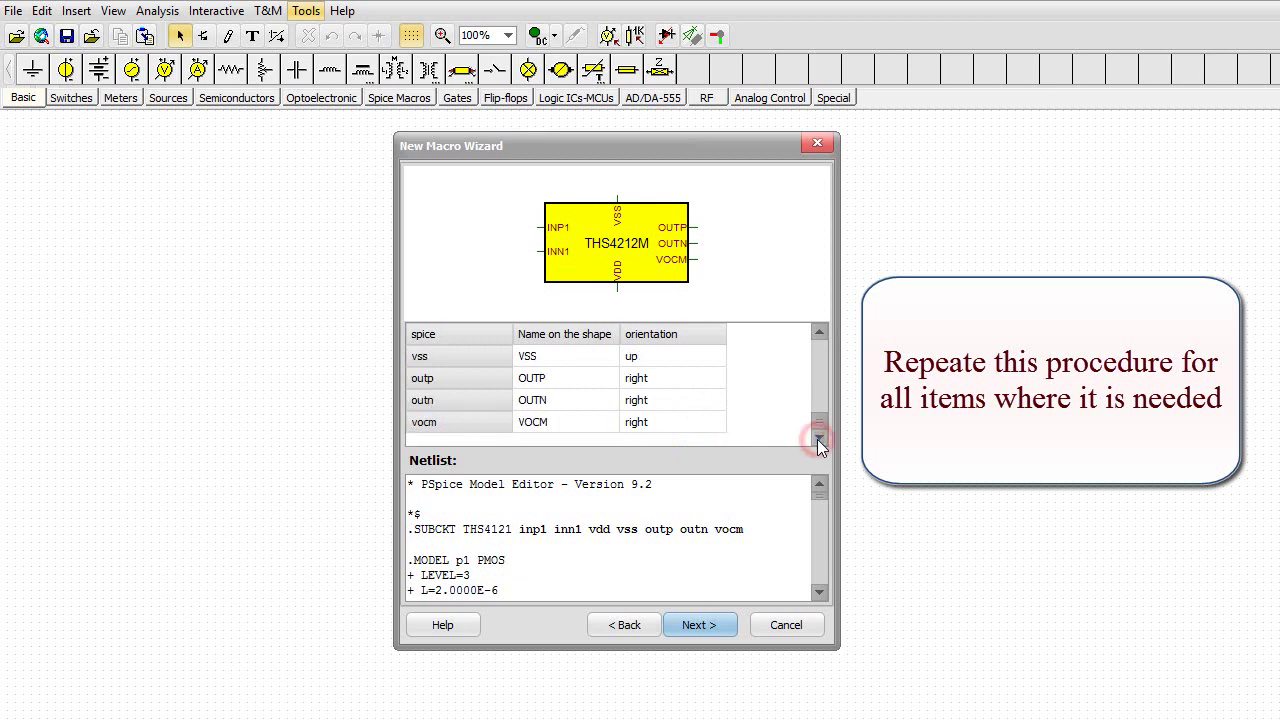
left_click(710, 422)
left_click(714, 421)
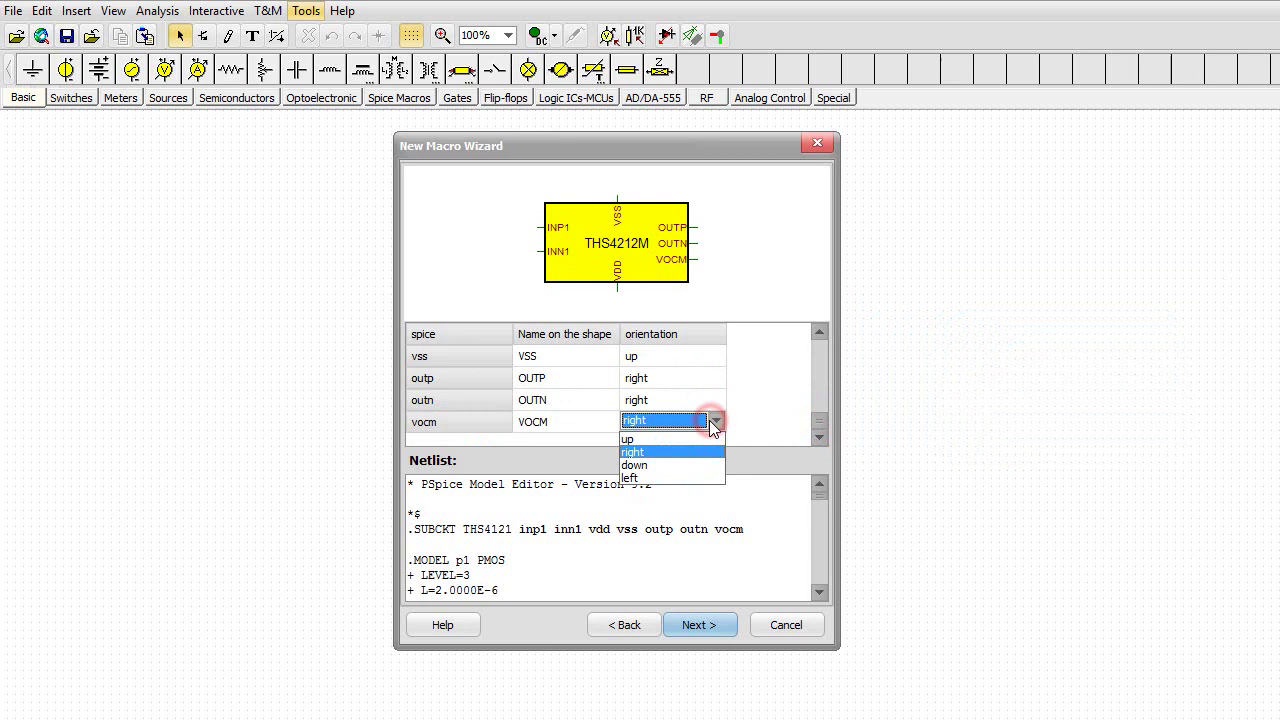
left_click(690, 480)
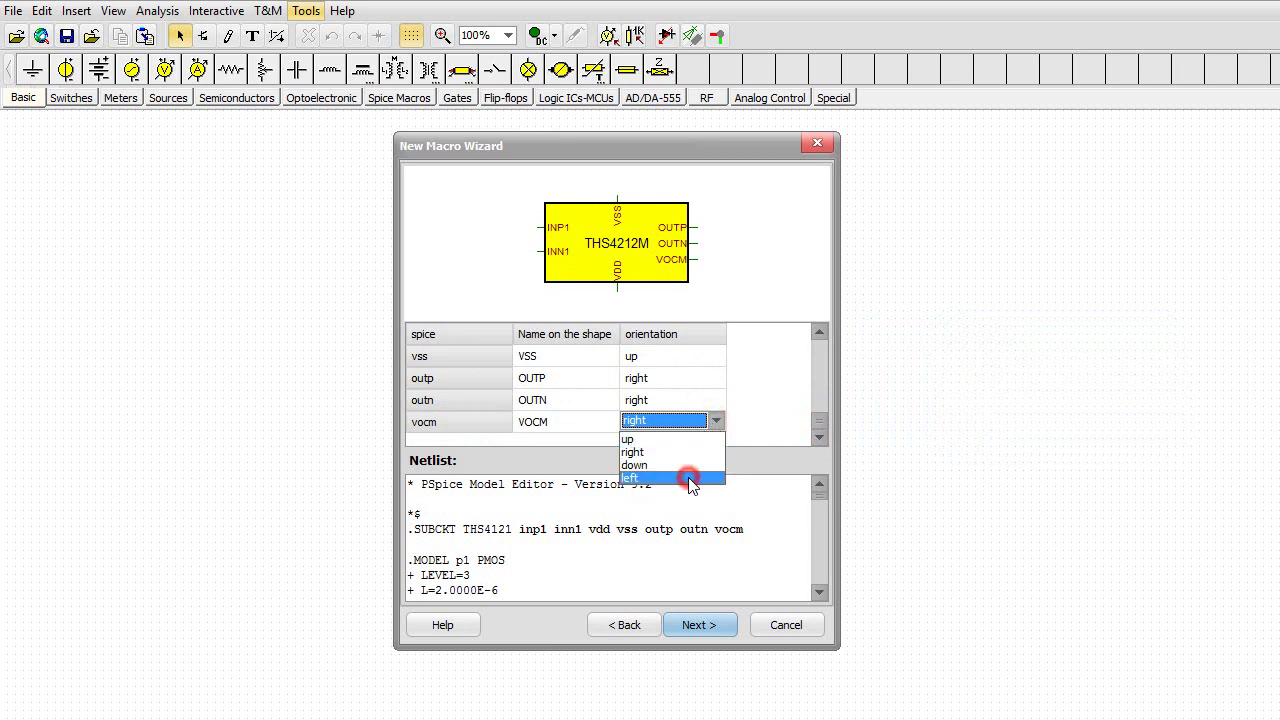
- Save the box-shaped macro as THS4121MM by appending MM to the suggested THS4121 name
left_click(690, 628)
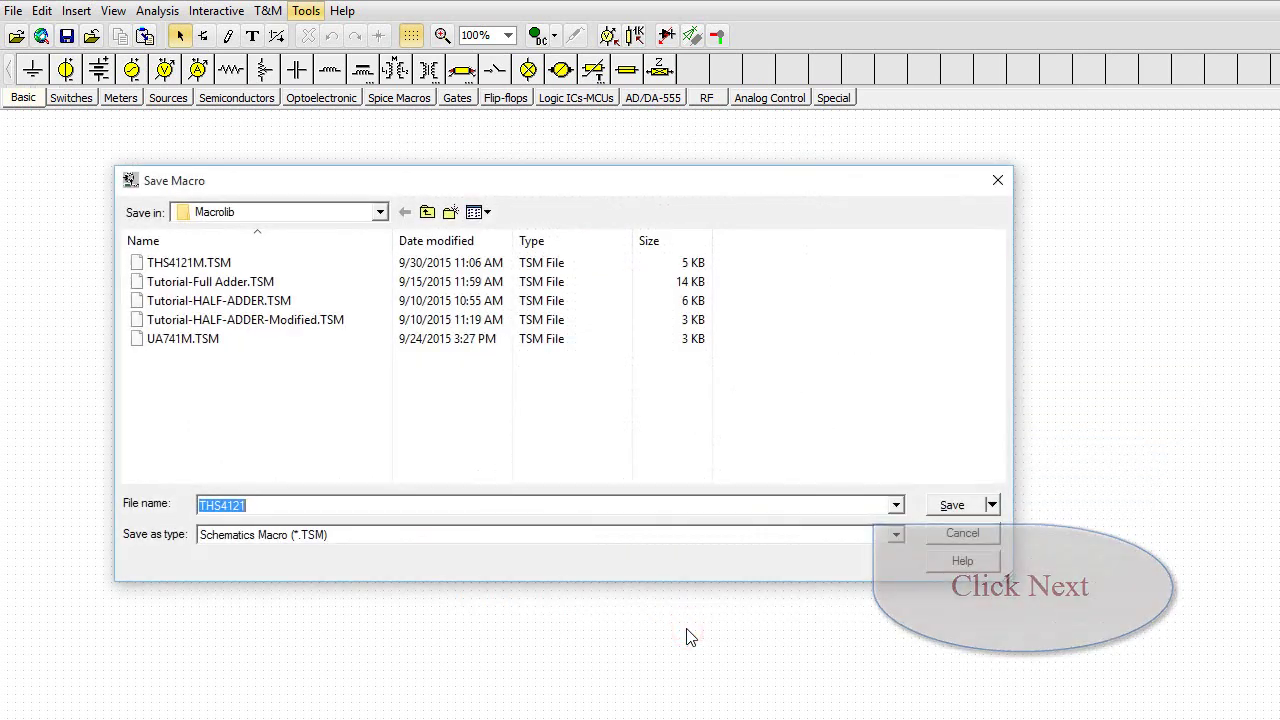
left_click(273, 509)
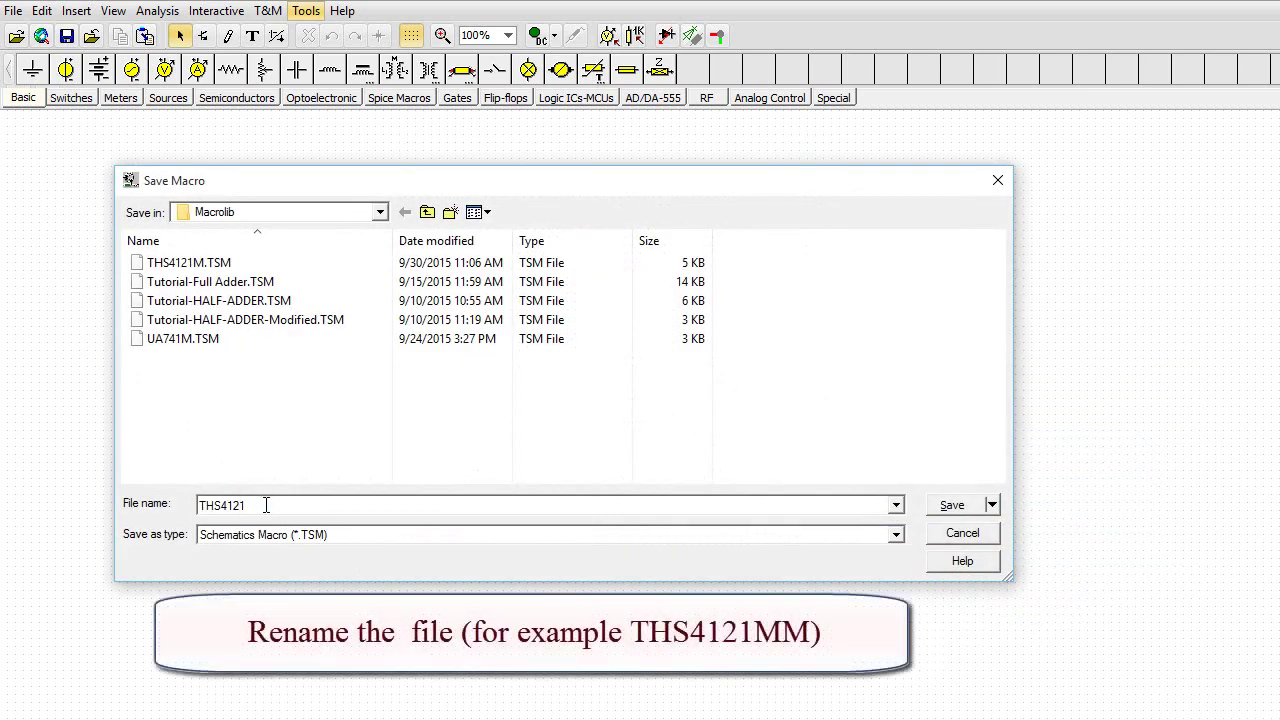
type("MM")
left_click(940, 508)
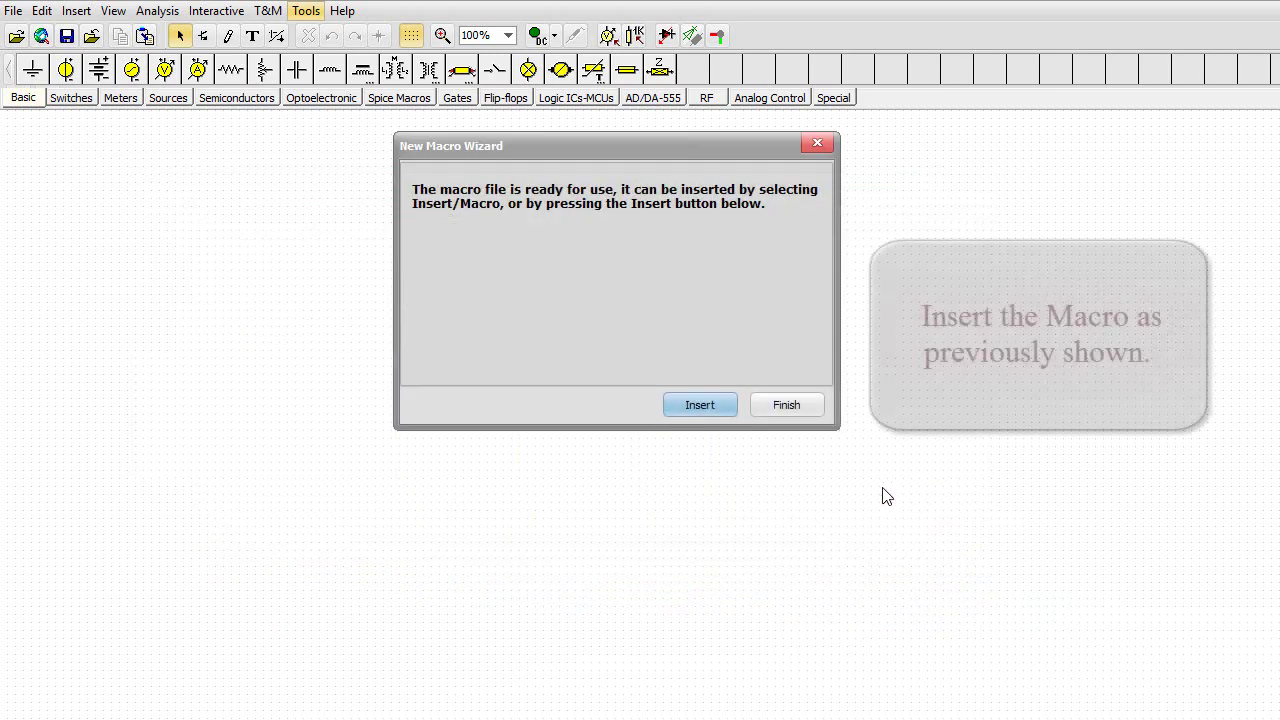
- Insert the saved THS4121MM macro's auto-generated box symbol onto the schematic
left_click(700, 405)
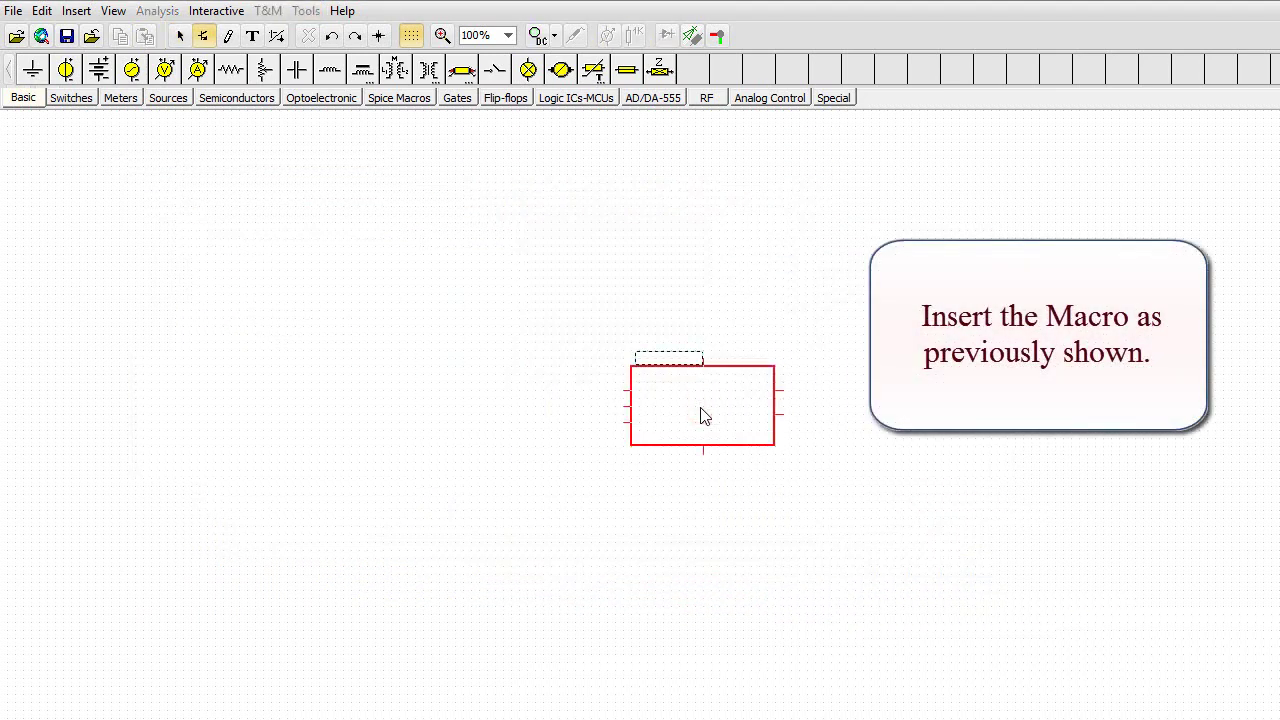